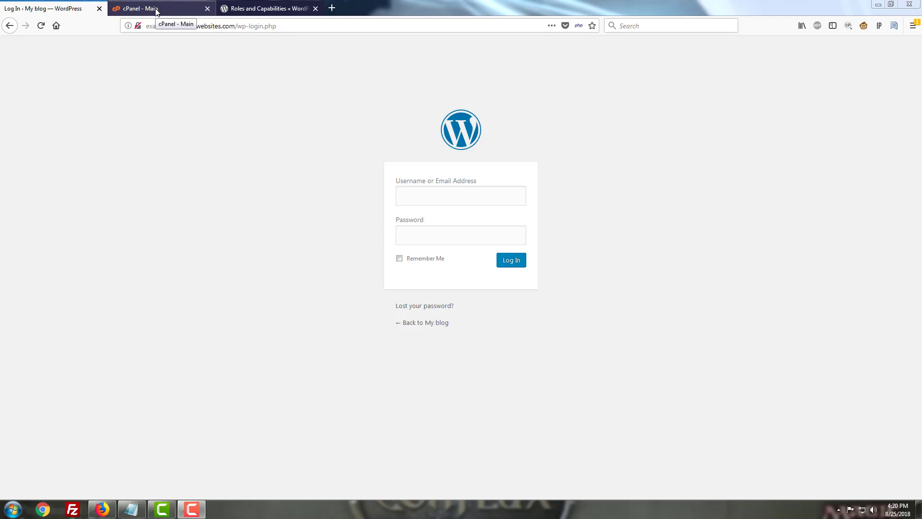
Go to the cPanel - Main dashboard and filter its tools by 'php'
{"action": "left_click", "coordinate": [156, 9]}
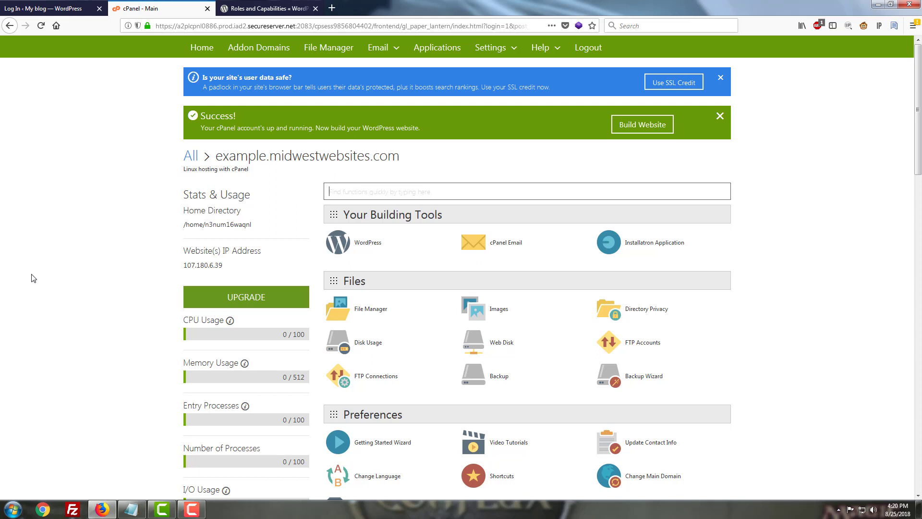
{"action": "left_click", "coordinate": [453, 191]}
{"action": "type", "text": "php"}
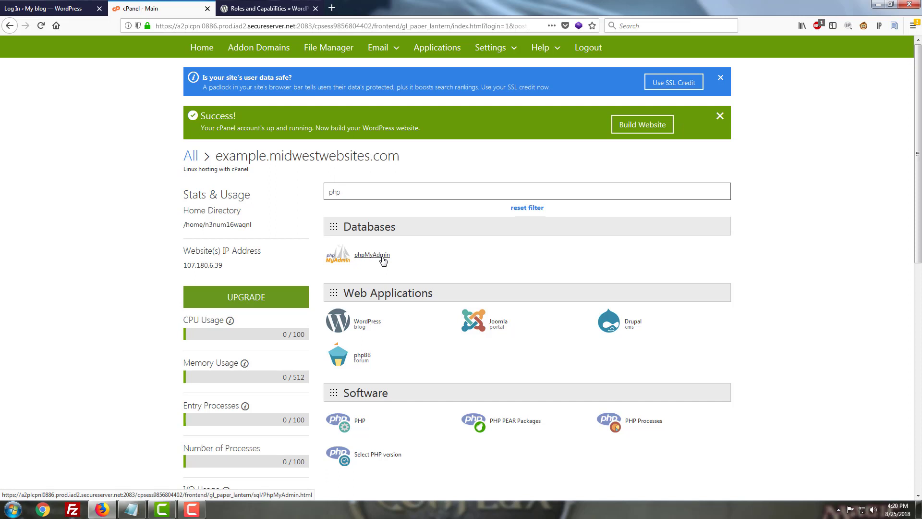
In File Manager, choose Code Edit for wp-config.php in public_html
{"action": "left_click", "coordinate": [338, 48]}
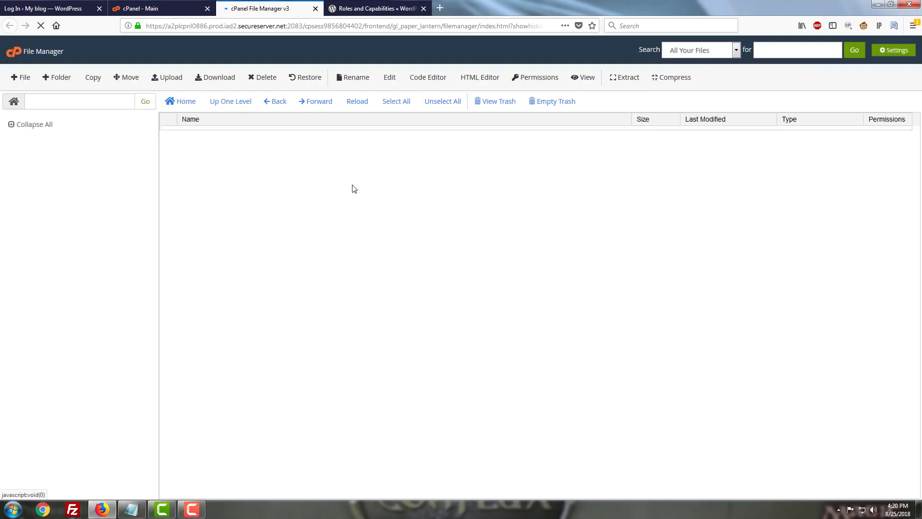
{"action": "scroll", "coordinate": [250, 307], "scroll_direction": "down", "scroll_amount": 2}
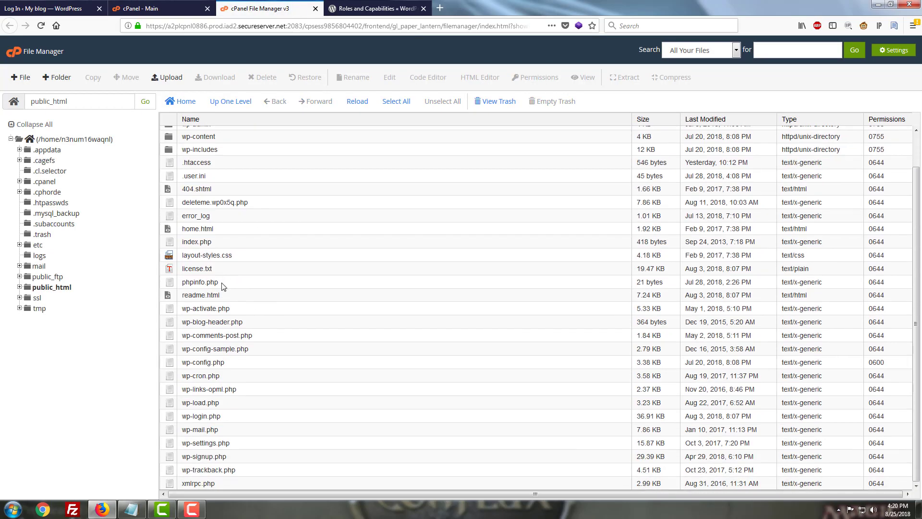
{"action": "right_click", "coordinate": [216, 362]}
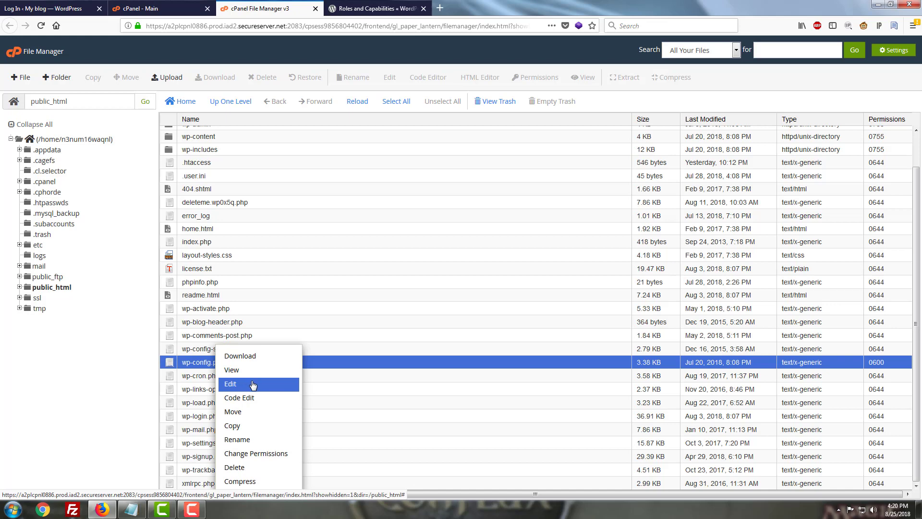
{"action": "left_click", "coordinate": [254, 399]}
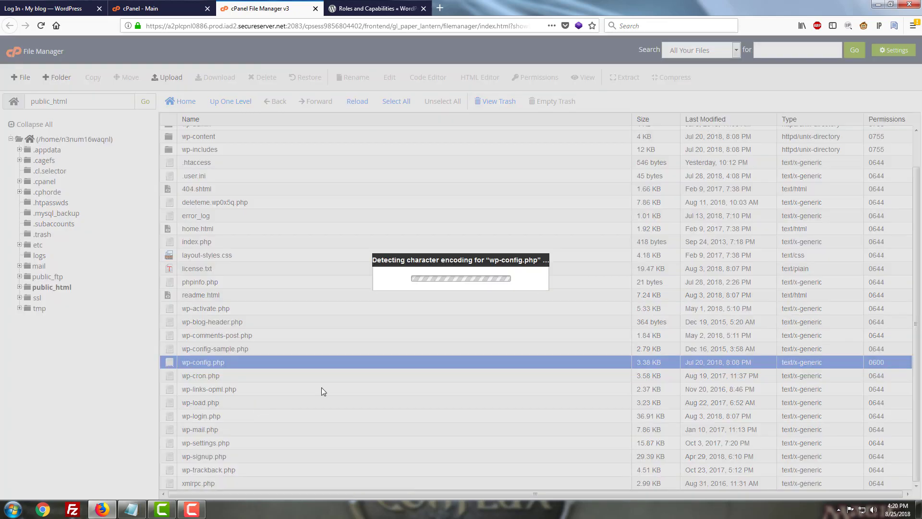
Open wp-config.php in the code editor, copy its DB_NAME value, and bring the notes window forward
{"action": "left_click", "coordinate": [545, 341]}
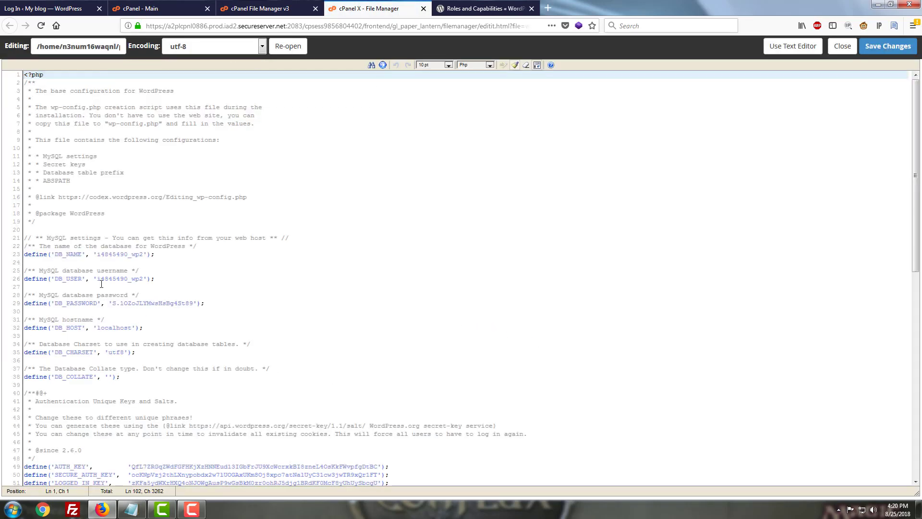
{"action": "left_click_drag", "start_coordinate": [97, 280], "coordinate": [143, 255]}
{"action": "left_click", "coordinate": [102, 255]}
{"action": "right_click", "coordinate": [137, 256]}
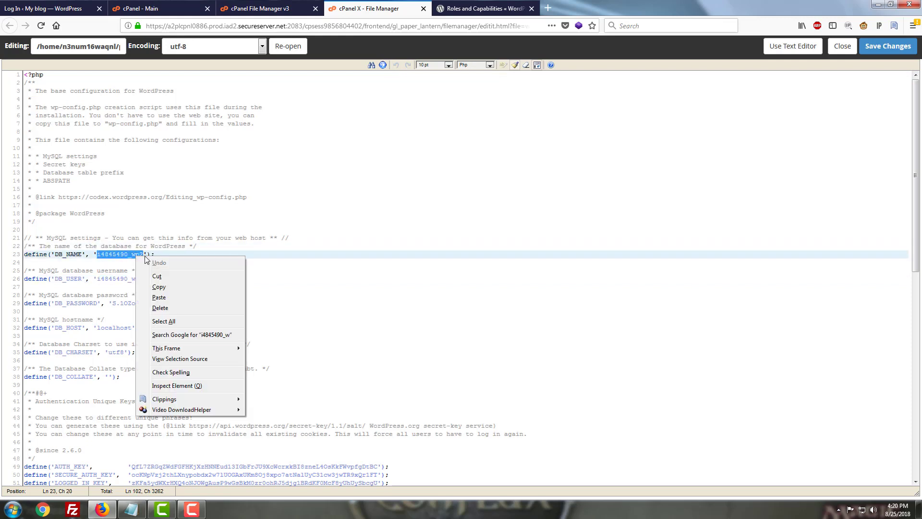
{"action": "left_click", "coordinate": [153, 290]}
{"action": "mouse_move", "coordinate": [317, 273]}
{"action": "left_mouse_down"}
{"action": "mouse_move", "coordinate": [298, 442]}
{"action": "mouse_move", "coordinate": [317, 273]}
{"action": "left_mouse_up"}
{"action": "left_click", "coordinate": [131, 509]}
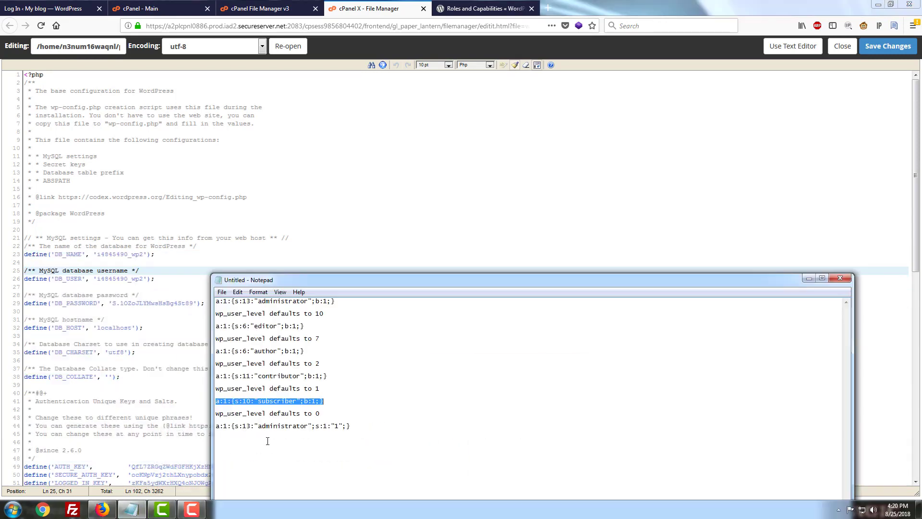
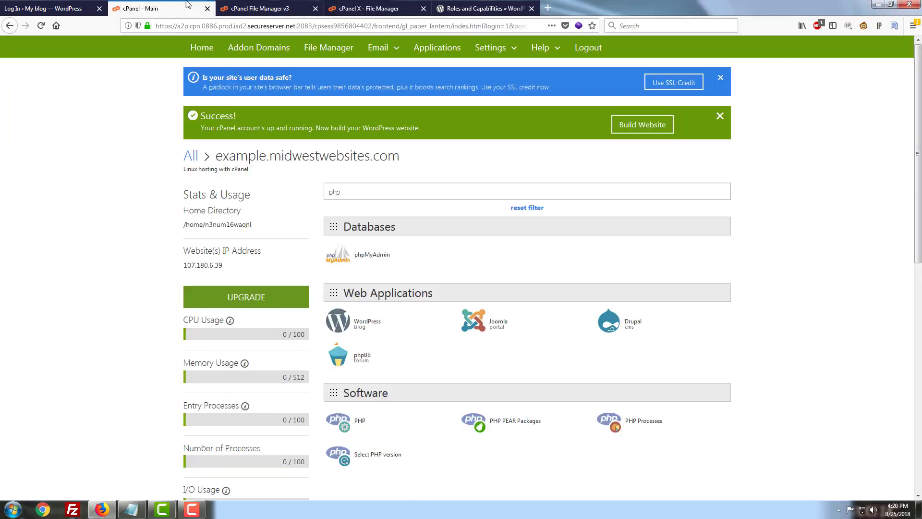
Launch phpMyAdmin from cPanel's Databases section
{"action": "left_click", "coordinate": [372, 255]}
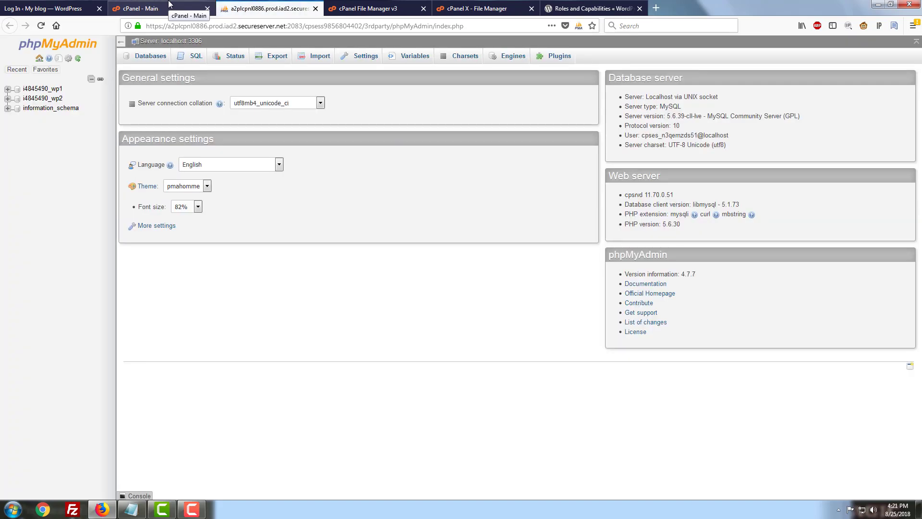
Browse wp_users in the i4845490_wp2 database and open a blank row form
{"action": "left_click", "coordinate": [55, 99]}
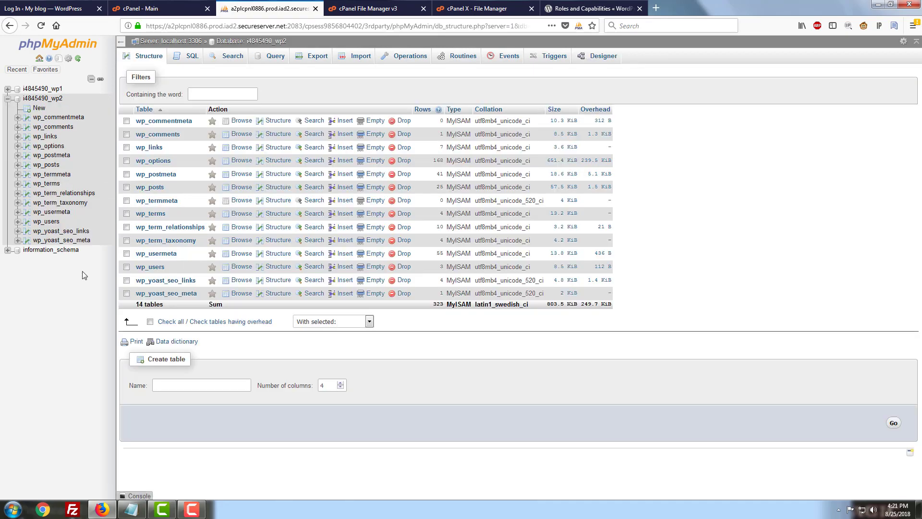
{"action": "left_click", "coordinate": [57, 223]}
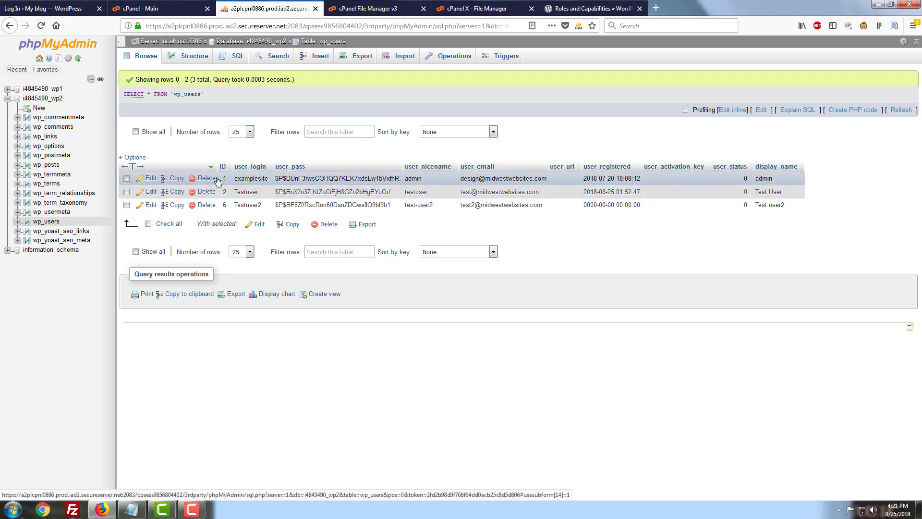
{"action": "left_click", "coordinate": [317, 57]}
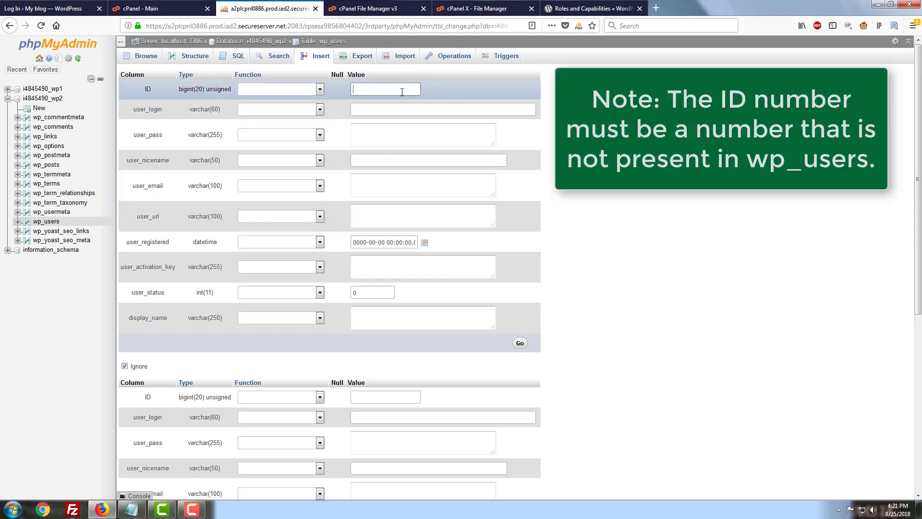
Enter ID 12 and user_login Testuser3 in the new wp_users row
{"action": "type", "text": "12"}
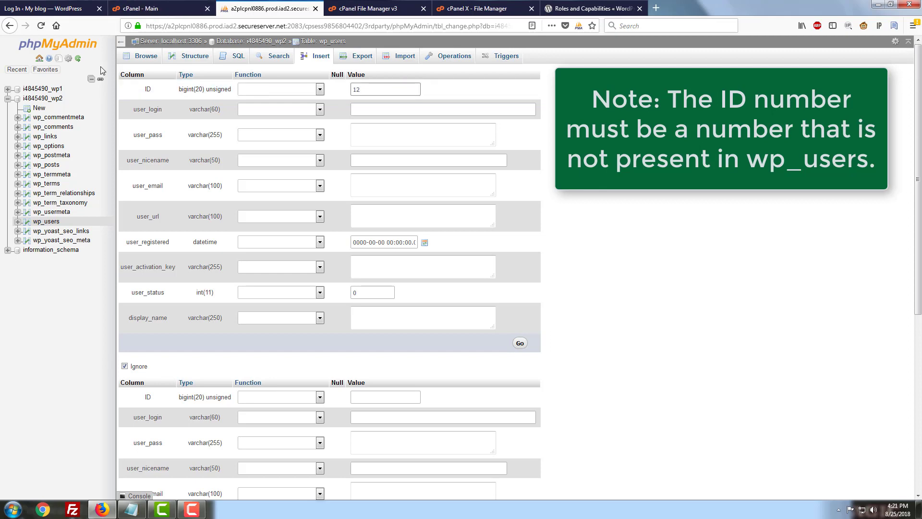
{"action": "left_click", "coordinate": [379, 104]}
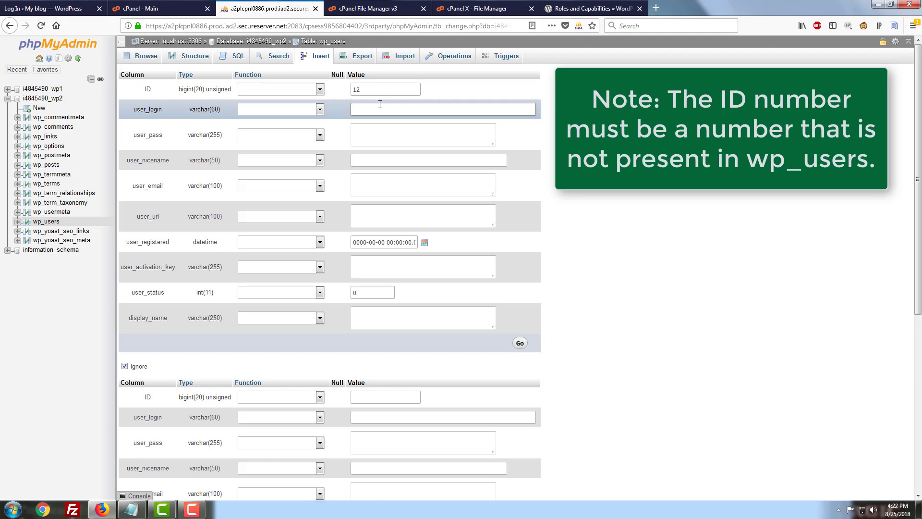
{"action": "type", "text": "T"}
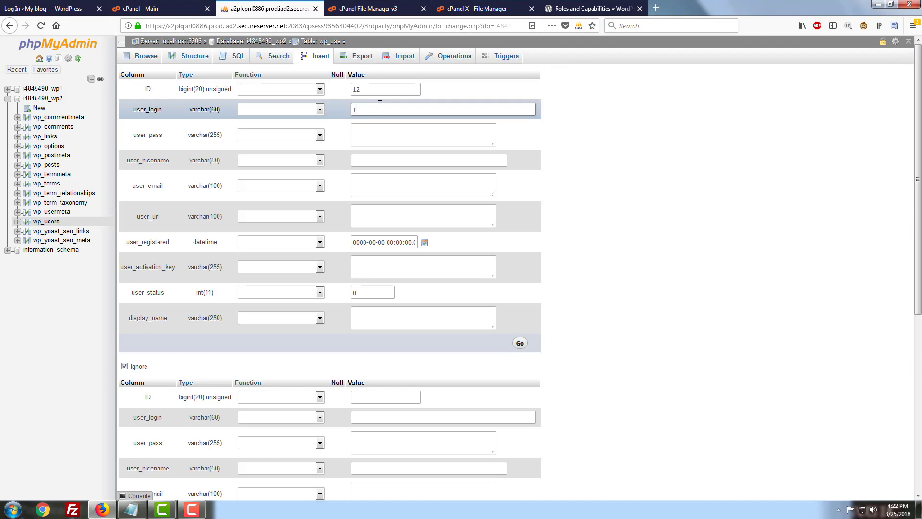
{"action": "type", "text": "estuser3"}
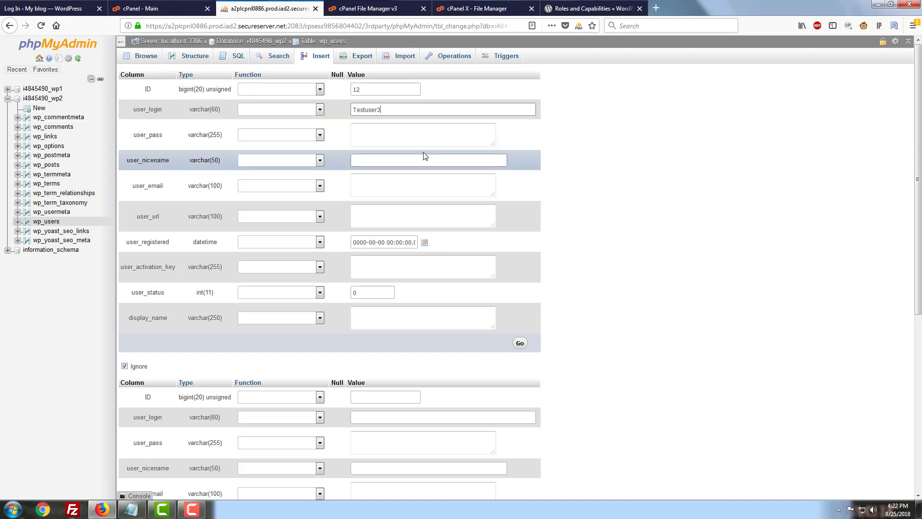
Enter the user's password in user_pass and set its Function to MD5
{"action": "left_click", "coordinate": [395, 133]}
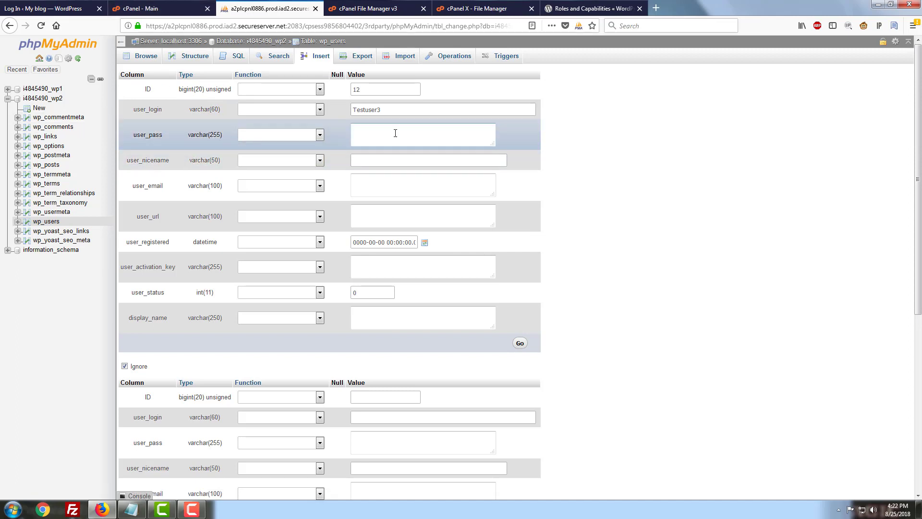
{"action": "type", "text": "ewpassword1234!"}
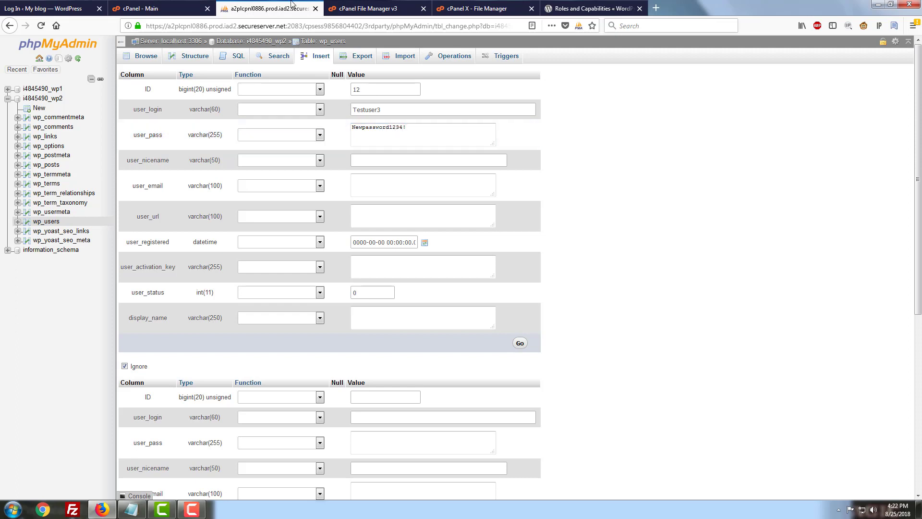
{"action": "left_click", "coordinate": [288, 137]}
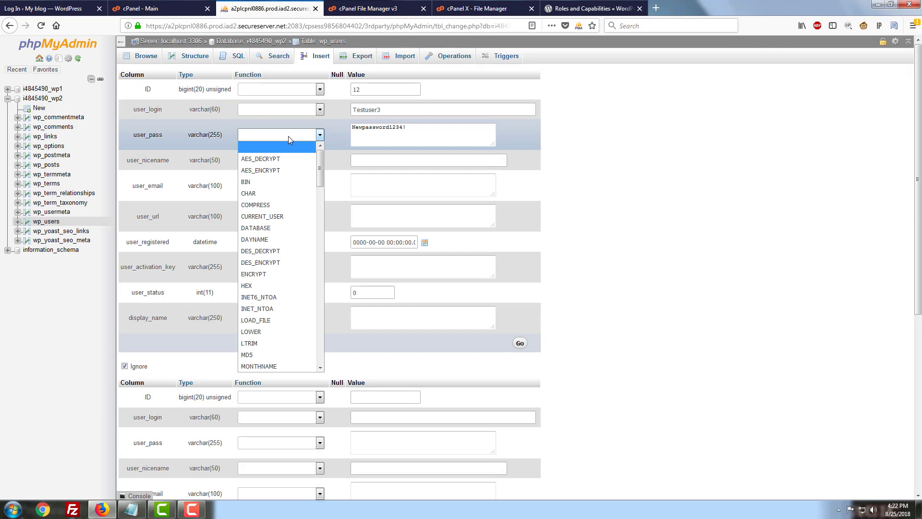
{"action": "left_click", "coordinate": [261, 357]}
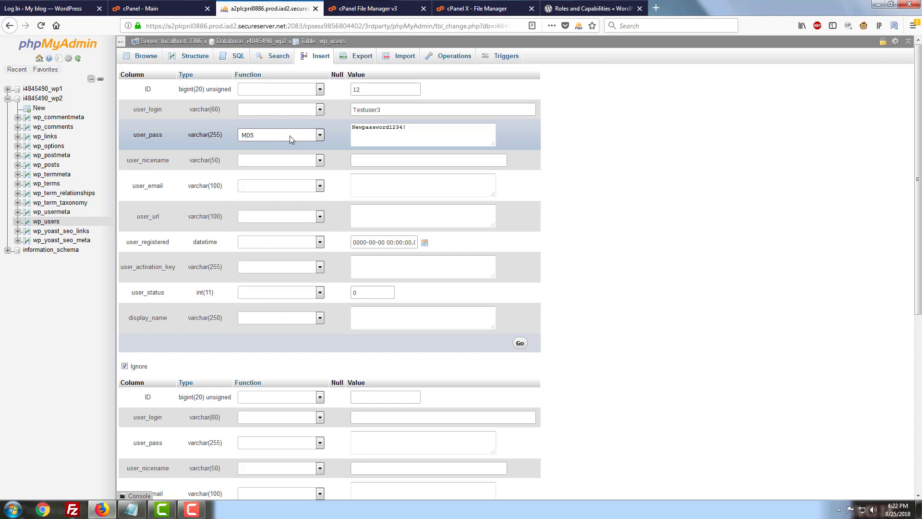
{"action": "left_click", "coordinate": [383, 170]}
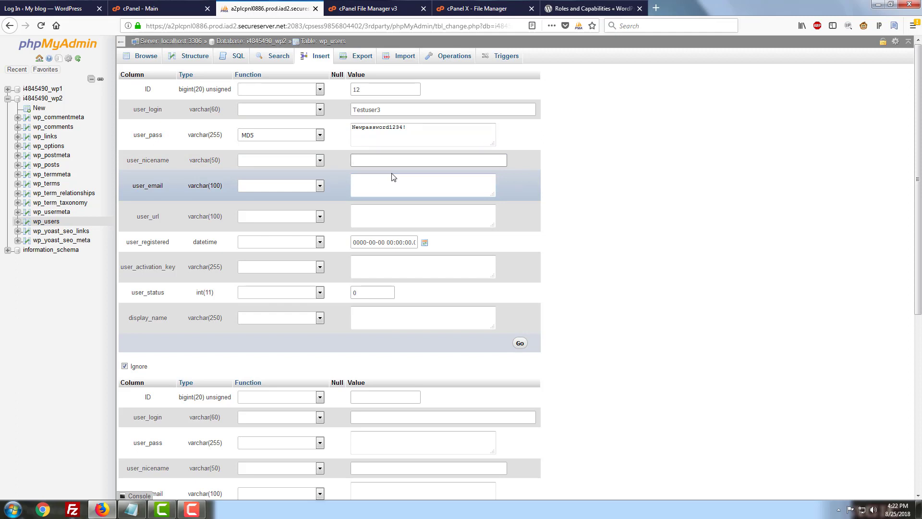
Set user_nicename to Newuser3 and fill in the new user's e-mail address
{"action": "type", "text": "Newuser3"}
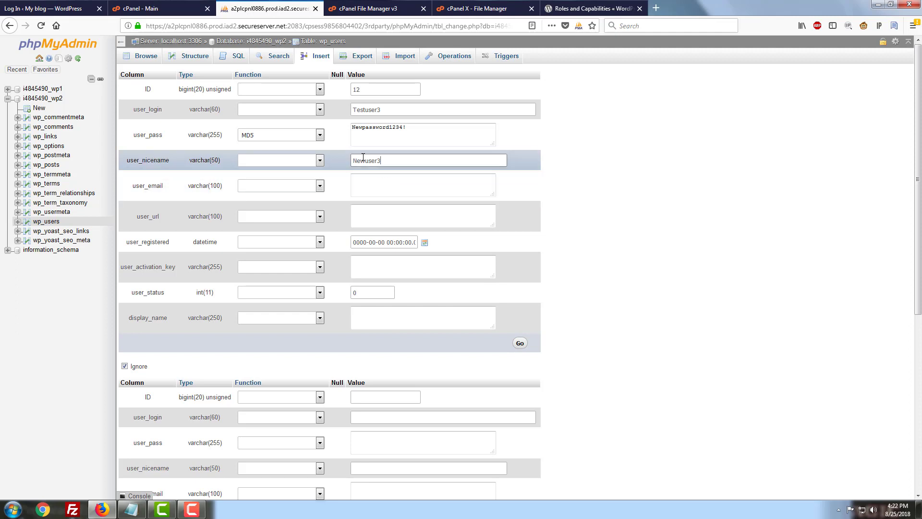
{"action": "left_click", "coordinate": [388, 183]}
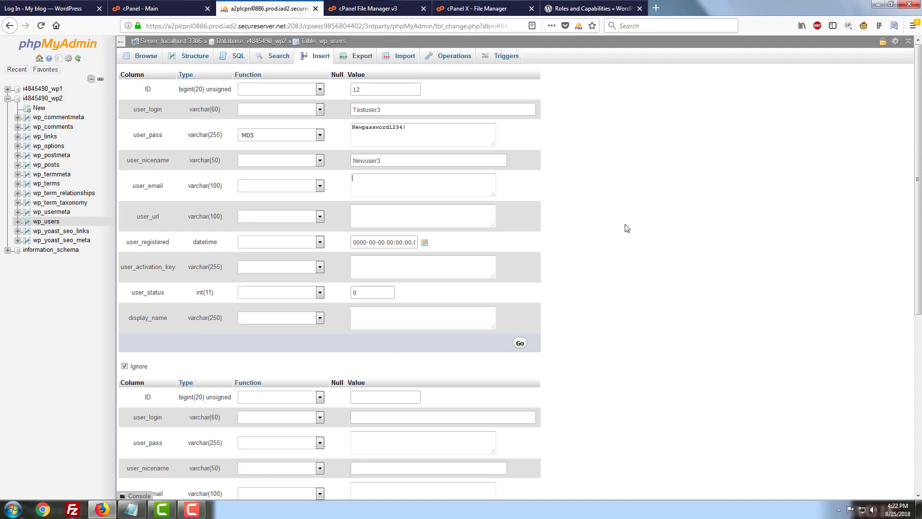
{"action": "left_click", "coordinate": [396, 222]}
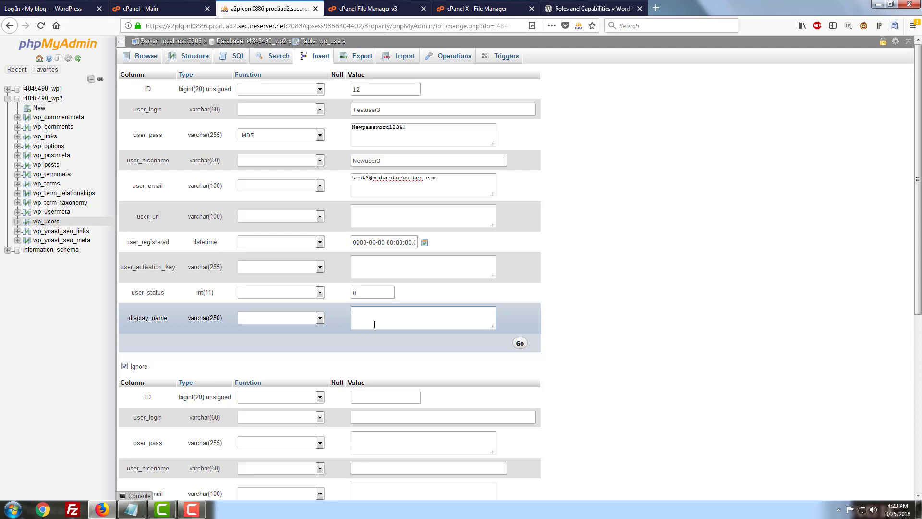
Enter display_name Newuser3, insert the Testuser3 row, and browse wp_users to verify it
{"action": "type", "text": "ewuser3"}
{"action": "scroll", "coordinate": [311, 281], "scroll_direction": "down", "scroll_amount": 5}
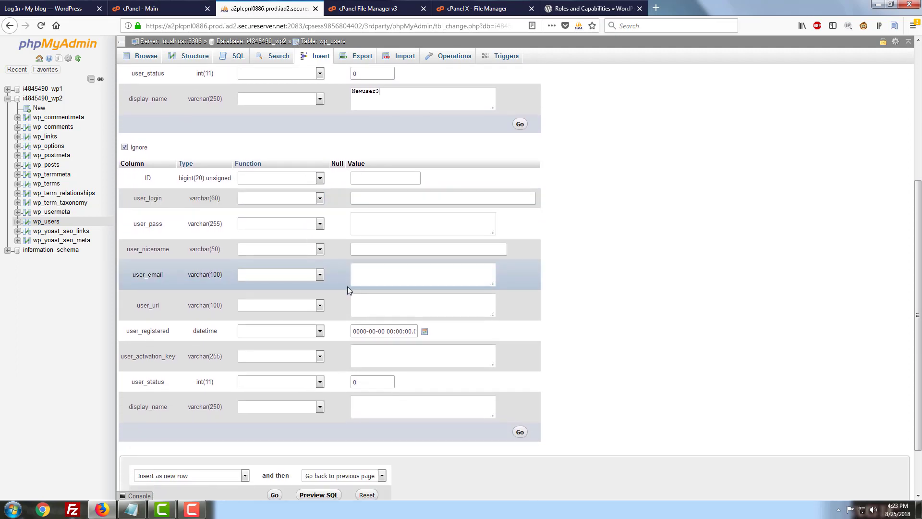
{"action": "scroll", "coordinate": [389, 306], "scroll_direction": "down", "scroll_amount": 3}
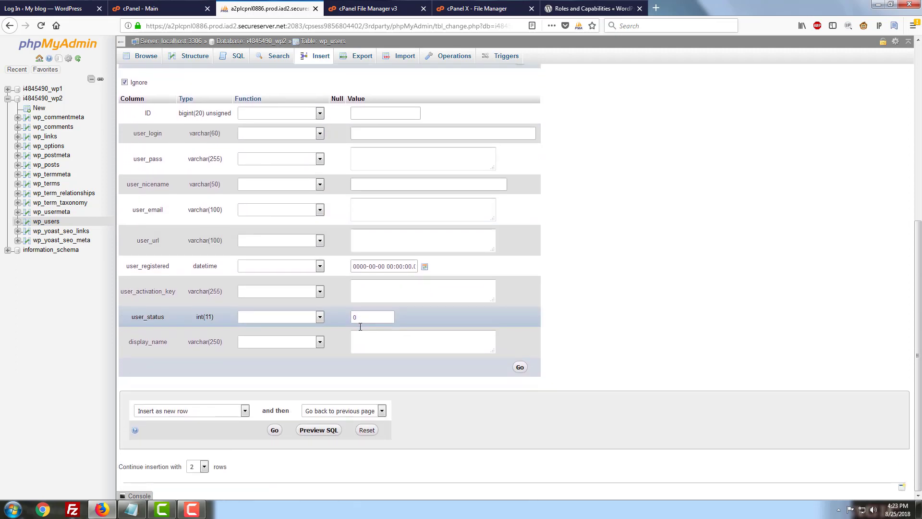
{"action": "scroll", "coordinate": [192, 202], "scroll_direction": "up", "scroll_amount": 2}
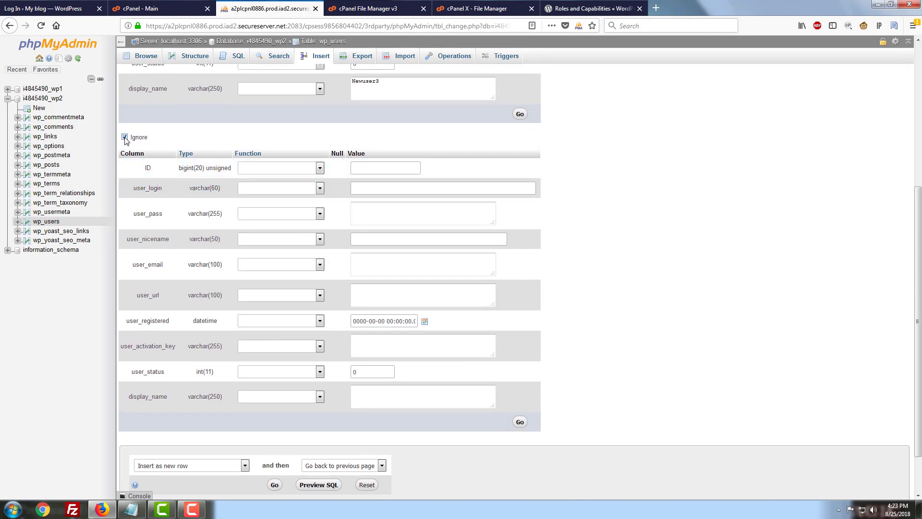
{"action": "scroll", "coordinate": [361, 362], "scroll_direction": "down", "scroll_amount": 1}
{"action": "scroll", "coordinate": [360, 362], "scroll_direction": "down", "scroll_amount": 2}
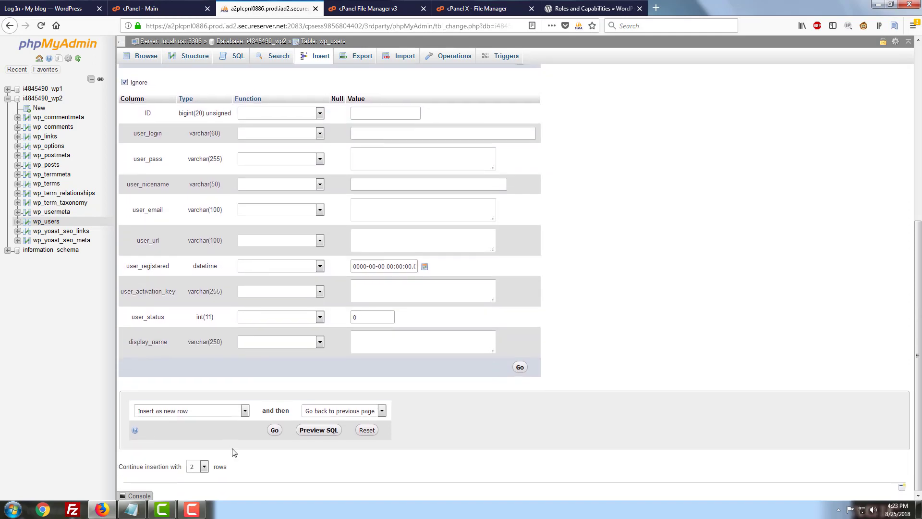
{"action": "left_click", "coordinate": [271, 430]}
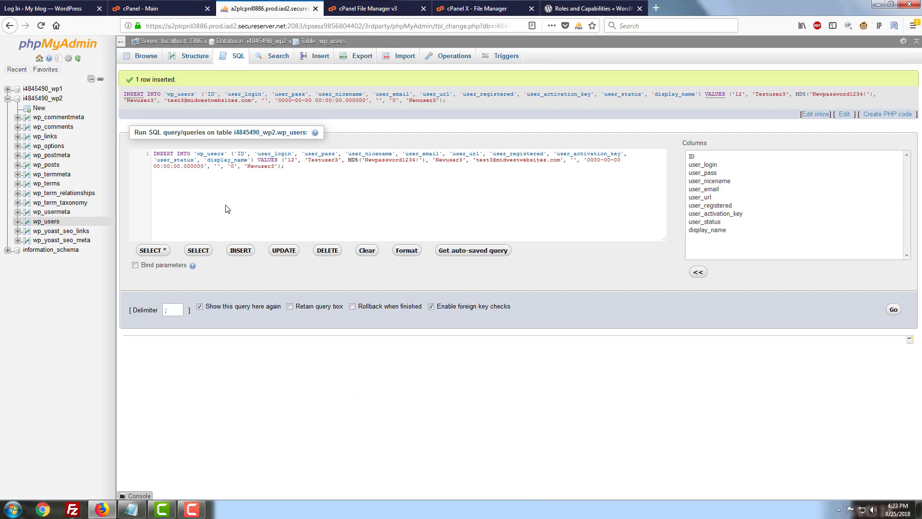
{"action": "left_click", "coordinate": [54, 224]}
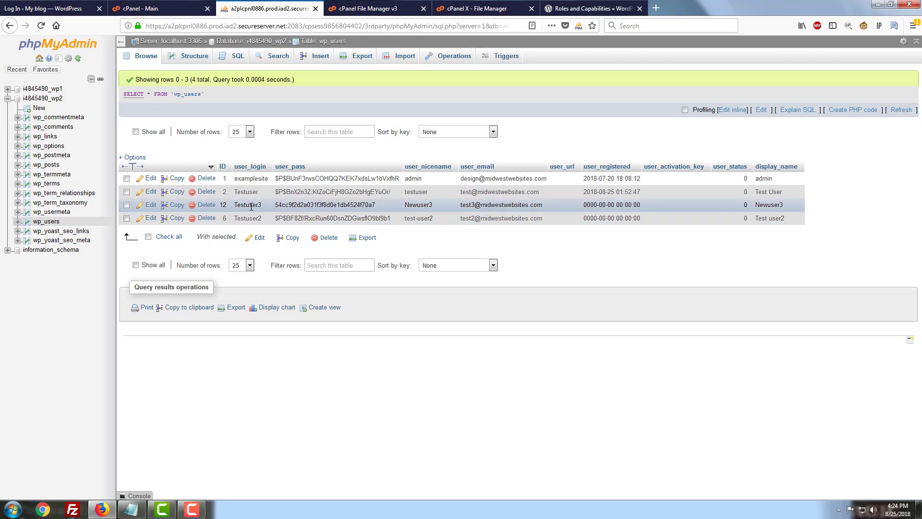
Open wp_usermeta and jump to page 2, showing metadata for user_id 2 and 6
{"action": "left_click", "coordinate": [45, 212]}
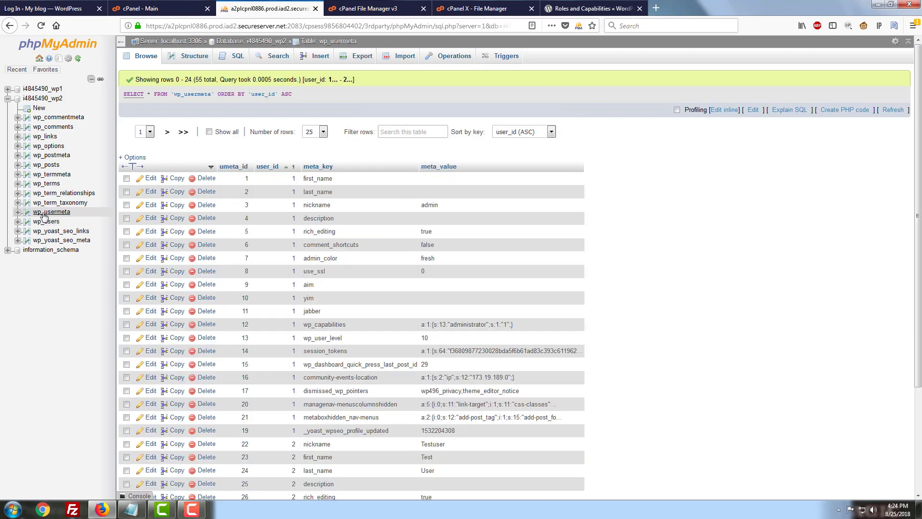
{"action": "scroll", "coordinate": [533, 246], "scroll_direction": "down", "scroll_amount": 3}
{"action": "scroll", "coordinate": [533, 246], "scroll_direction": "up", "scroll_amount": 3}
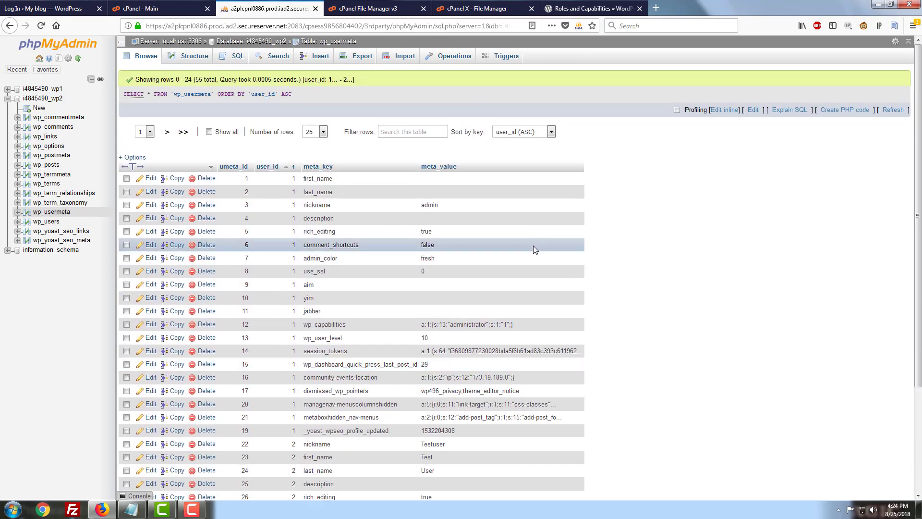
{"action": "left_click", "coordinate": [150, 132]}
{"action": "left_click", "coordinate": [144, 147]}
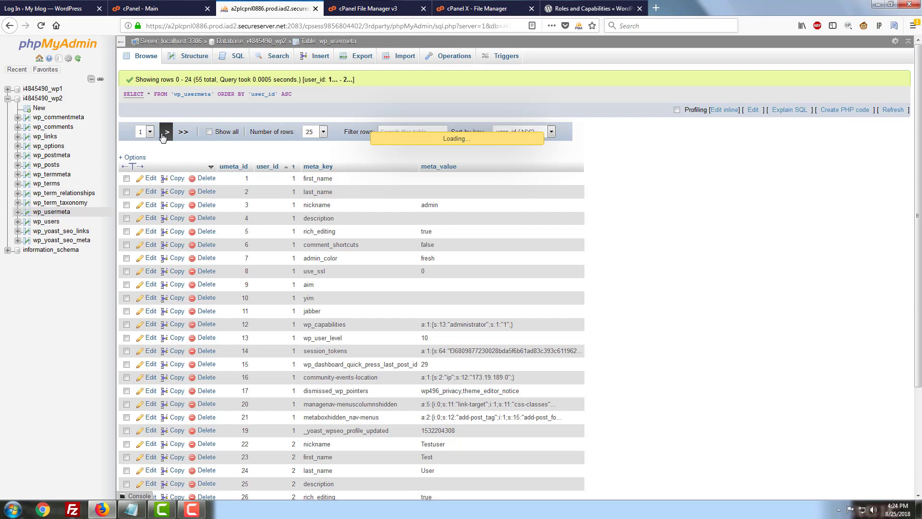
{"action": "scroll", "coordinate": [280, 226], "scroll_direction": "down", "scroll_amount": 4}
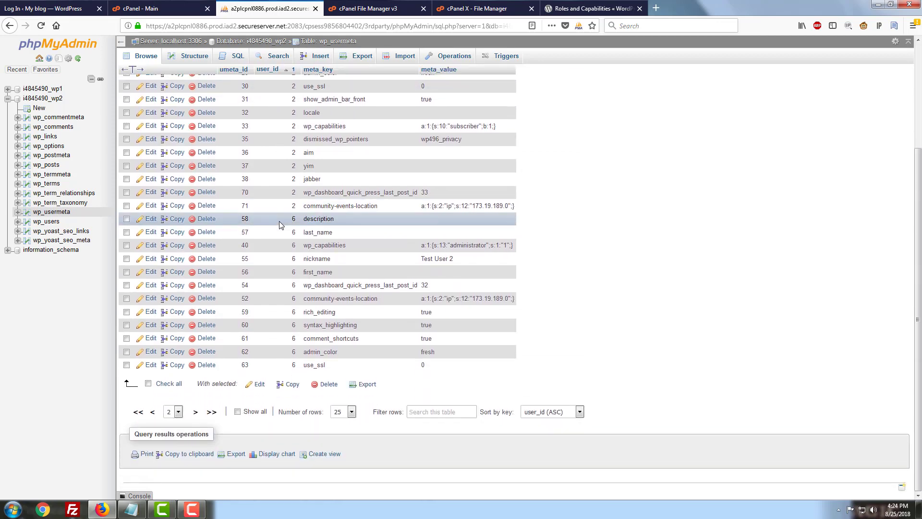
{"action": "scroll", "coordinate": [288, 216], "scroll_direction": "up", "scroll_amount": 3}
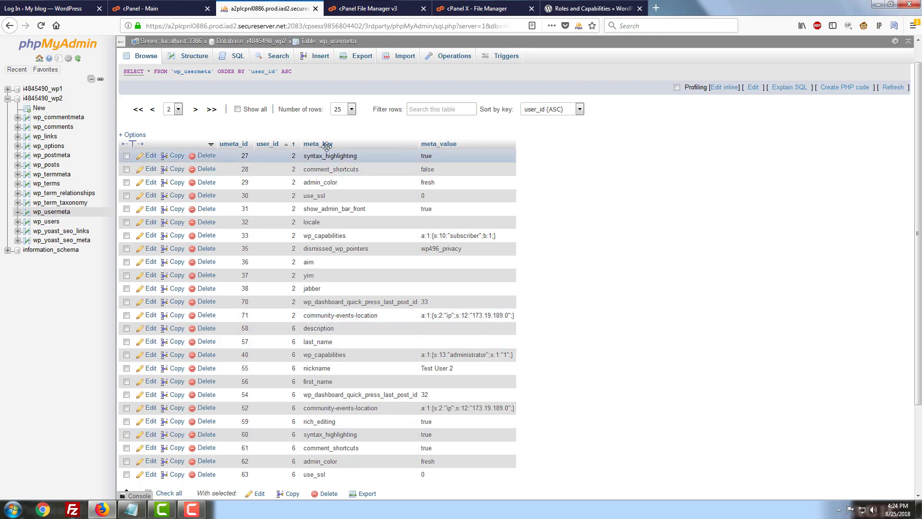
Start a new wp_usermeta row with user_id 12 and meta_key wp_capabilities
{"action": "left_click", "coordinate": [320, 57]}
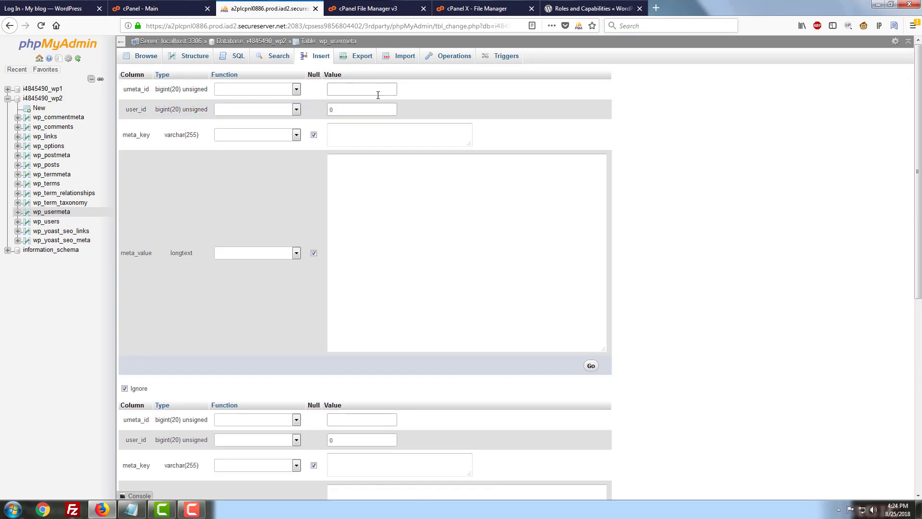
{"action": "double_click", "coordinate": [364, 109]}
{"action": "type", "text": "12"}
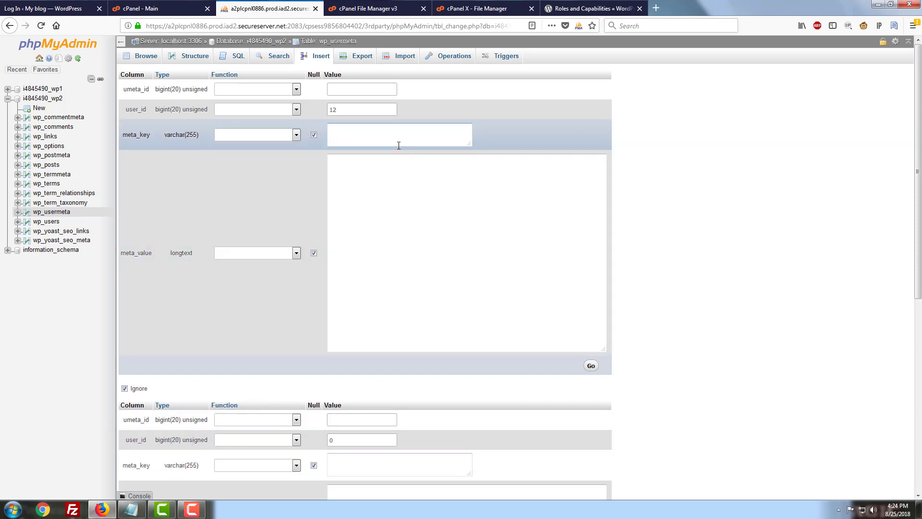
{"action": "type", "text": "wp_capabilities"}
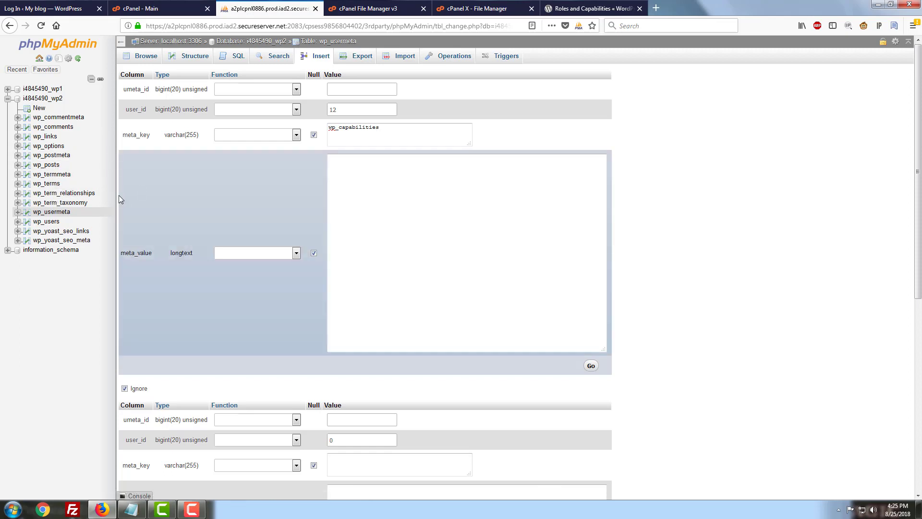
Check the wp_capabilities key, focus meta_value, and bring up the Notepad capability strings
{"action": "left_click", "coordinate": [337, 131]}
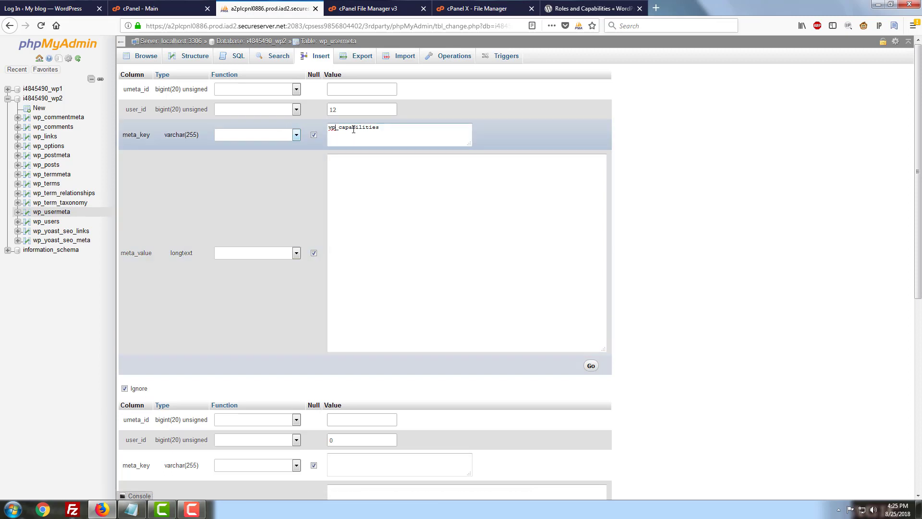
{"action": "left_click", "coordinate": [353, 128]}
{"action": "left_click", "coordinate": [531, 216]}
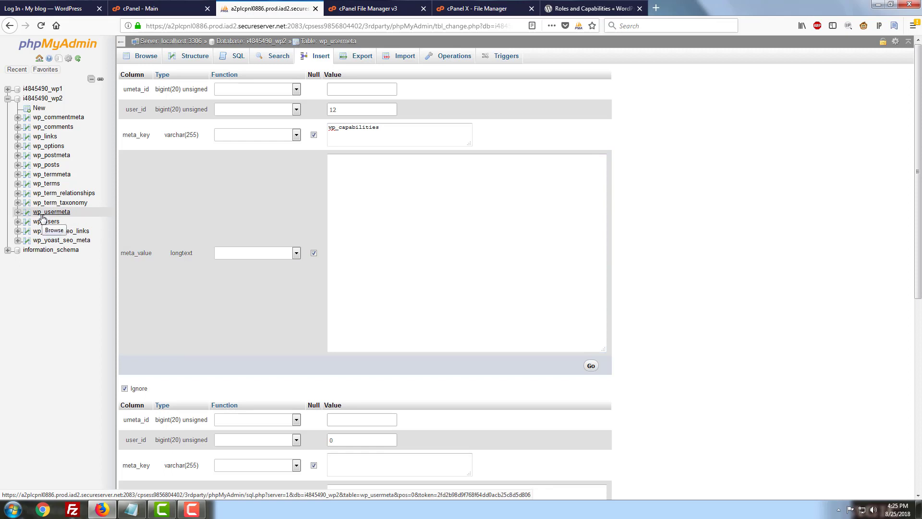
{"action": "left_click", "coordinate": [336, 135]}
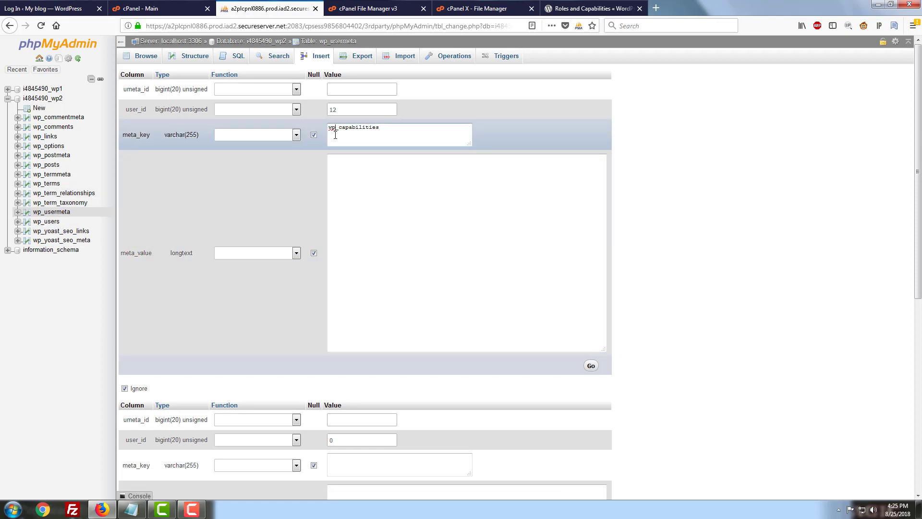
{"action": "left_click", "coordinate": [374, 186]}
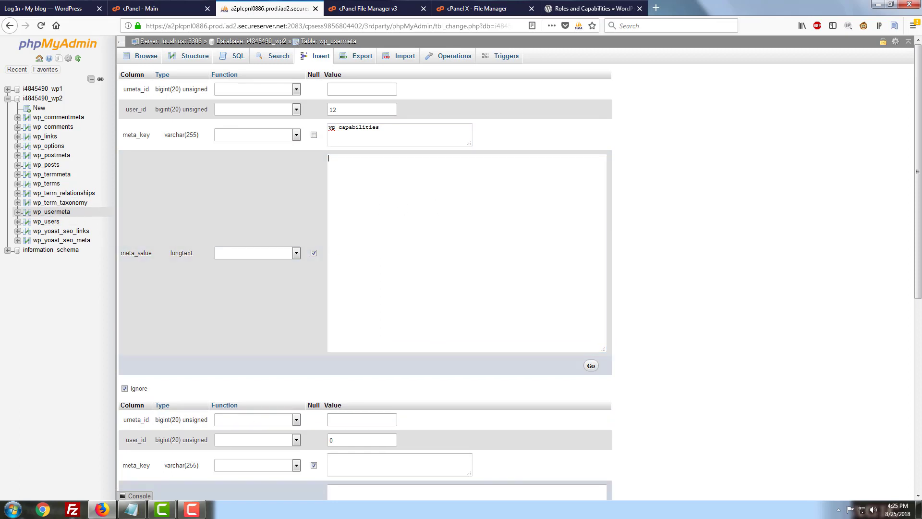
{"action": "left_click", "coordinate": [132, 509]}
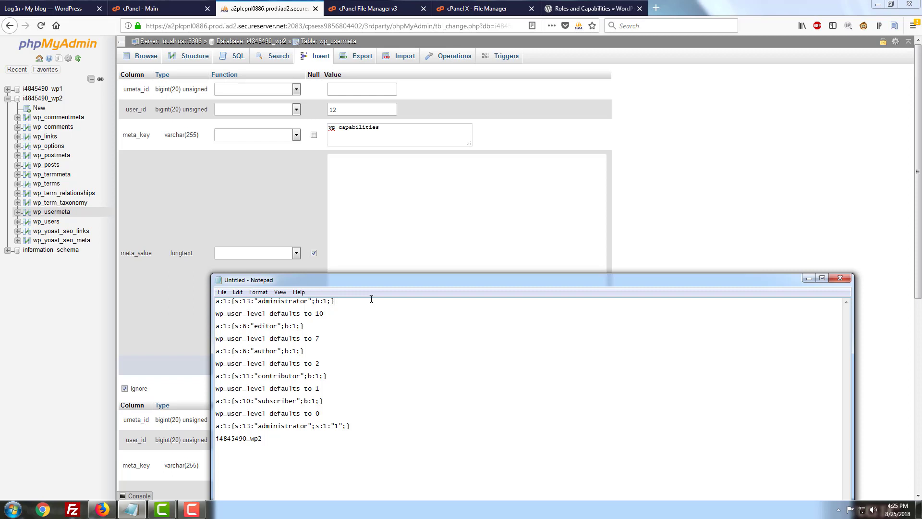
Copy the administrator string a:1:{s:13:"administrator";b:1;} from Notepad into meta_value
{"action": "left_click_drag", "start_coordinate": [370, 299], "coordinate": [216, 298]}
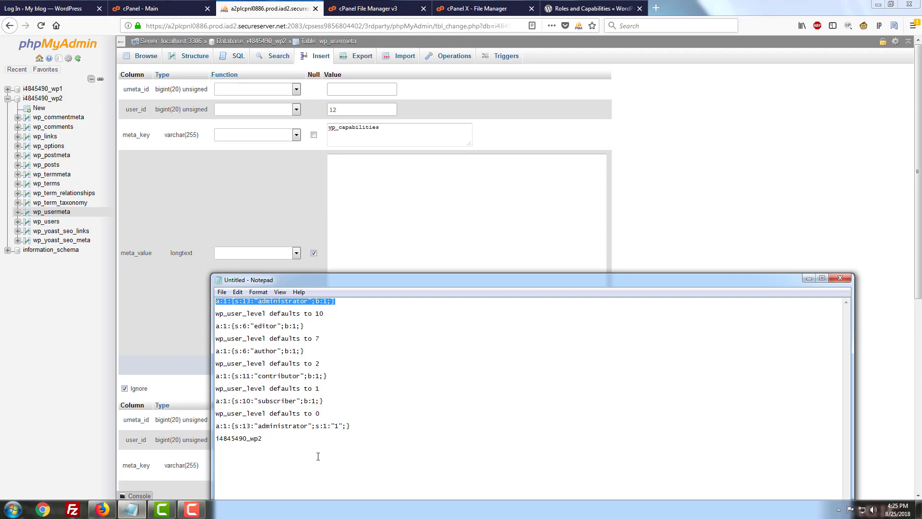
{"action": "left_click", "coordinate": [305, 419]}
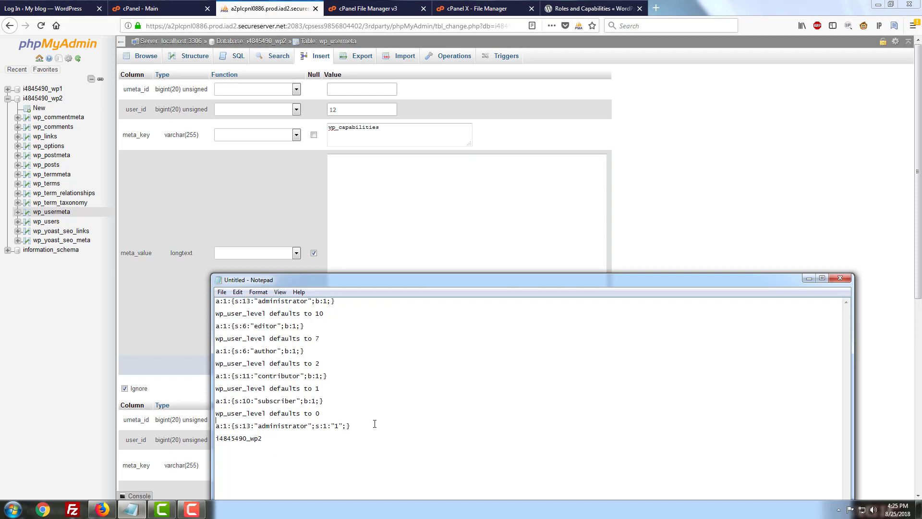
{"action": "left_click_drag", "start_coordinate": [351, 426], "coordinate": [214, 428]}
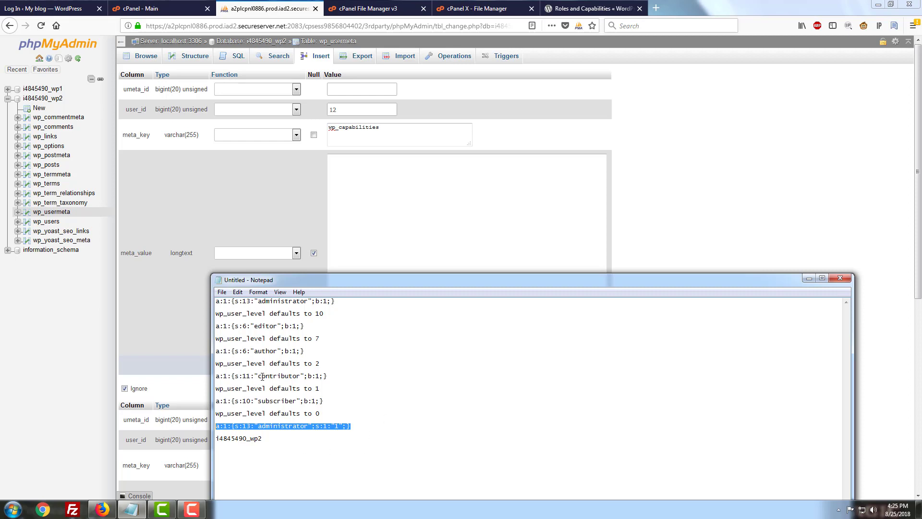
{"action": "left_click", "coordinate": [360, 302]}
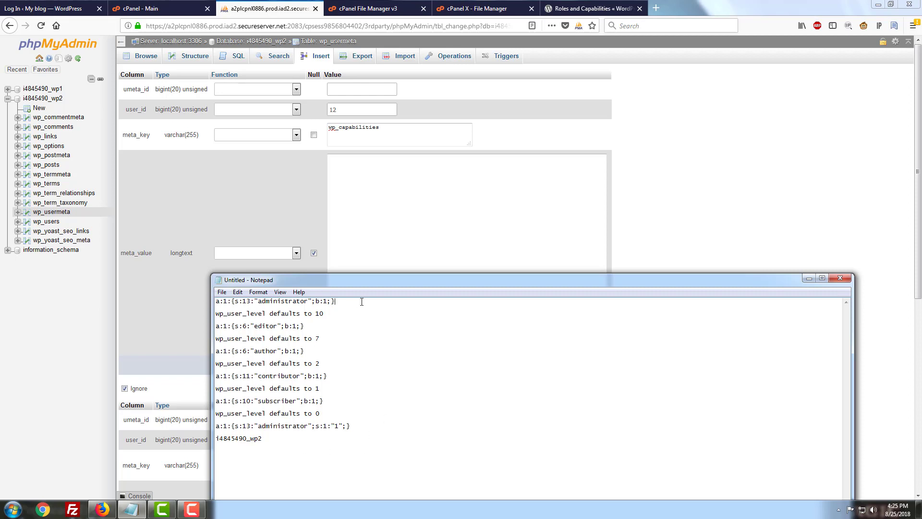
{"action": "left_click_drag", "start_coordinate": [361, 301], "coordinate": [215, 302]}
{"action": "key", "text": "ctrl+c"}
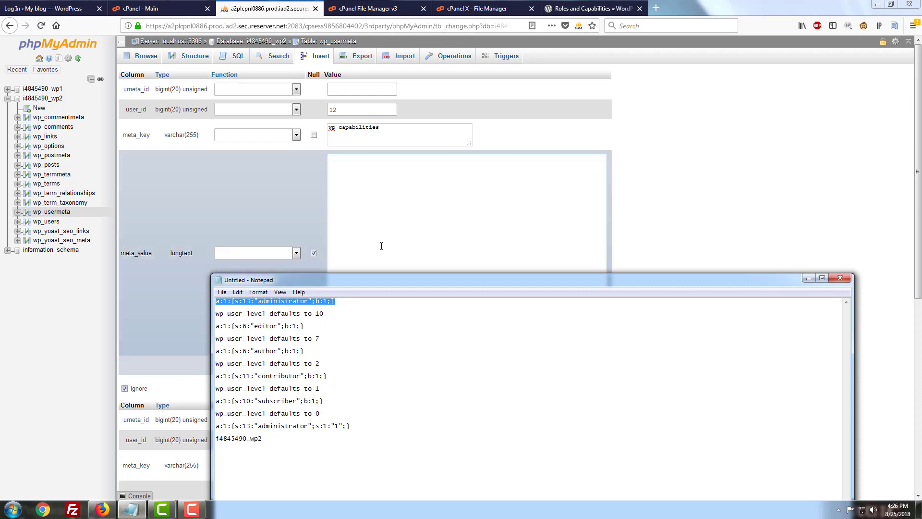
{"action": "left_click", "coordinate": [393, 221]}
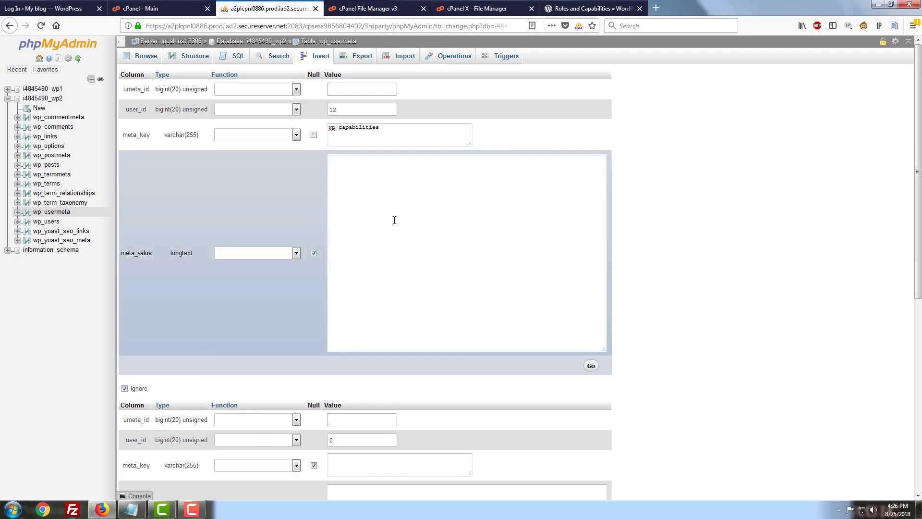
{"action": "key", "text": "ctrl+v"}
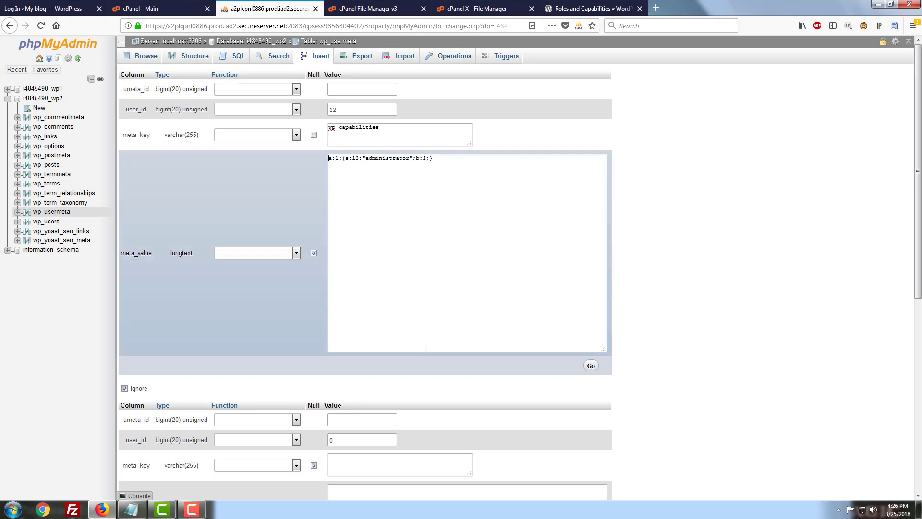
Insert the wp_usermeta row giving user 12 the administrator wp_capabilities value
{"action": "scroll", "coordinate": [405, 366], "scroll_direction": "down", "scroll_amount": 1}
{"action": "scroll", "coordinate": [405, 366], "scroll_direction": "down", "scroll_amount": 9}
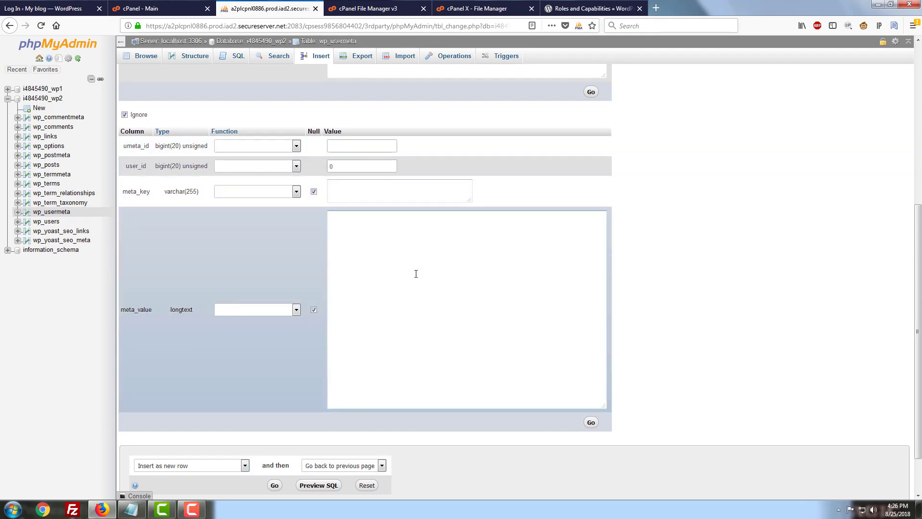
{"action": "scroll", "coordinate": [384, 299], "scroll_direction": "down", "scroll_amount": 2}
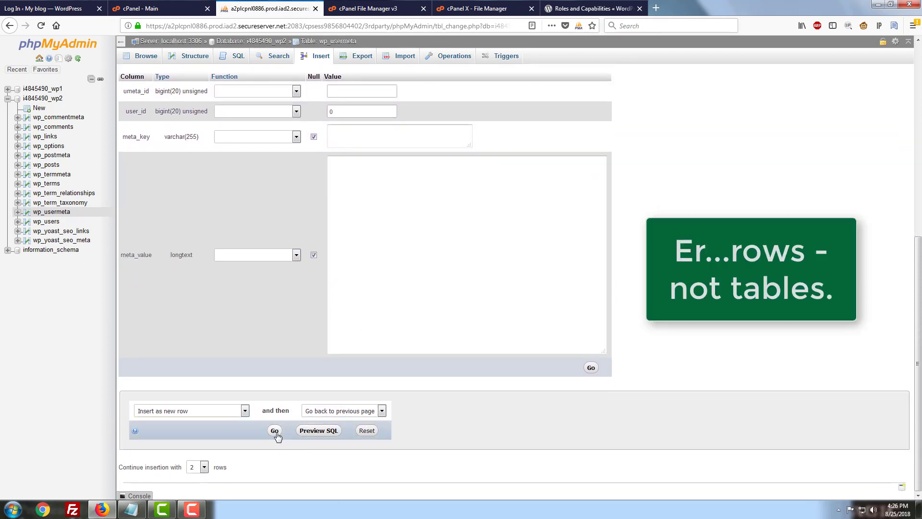
{"action": "left_click", "coordinate": [275, 431]}
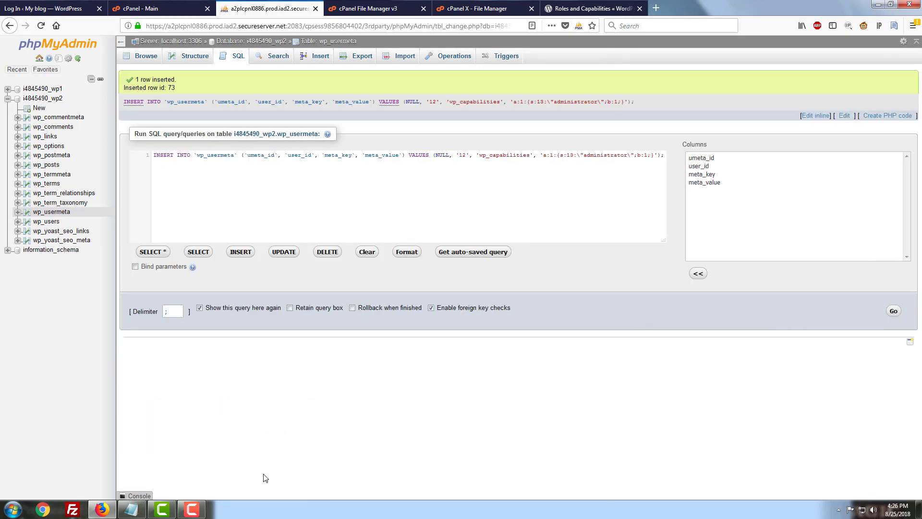
{"action": "left_click", "coordinate": [143, 508]}
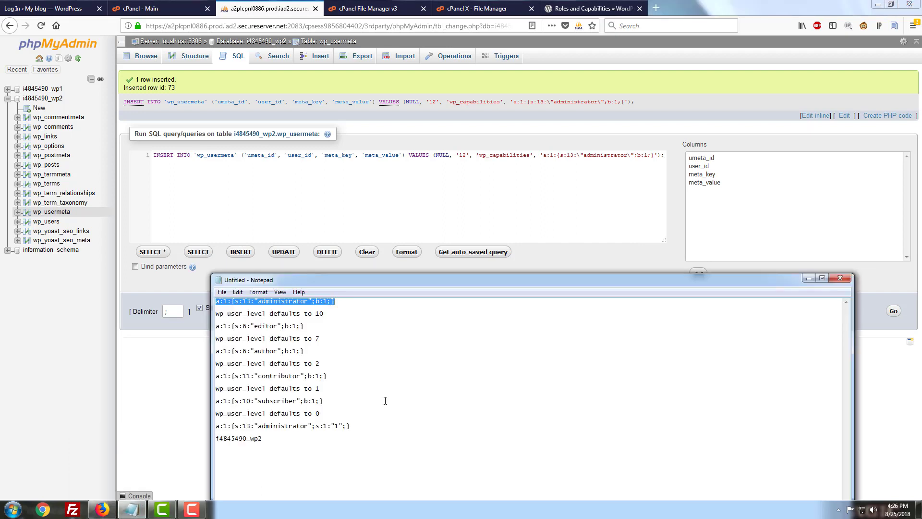
Locate the user level line in the notes and open the wp_usermeta Insert form
{"action": "left_click", "coordinate": [268, 313]}
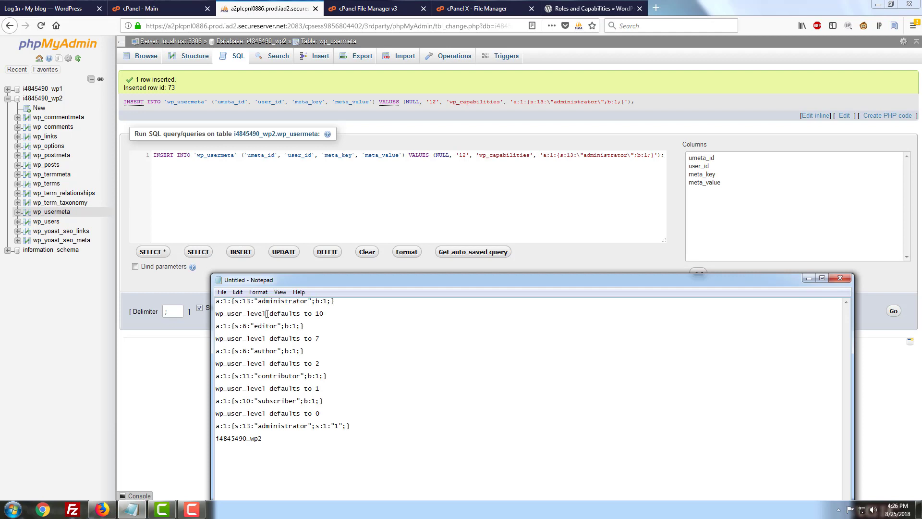
{"action": "key", "text": "Home"}
{"action": "left_click", "coordinate": [335, 316]}
{"action": "left_click", "coordinate": [59, 214]}
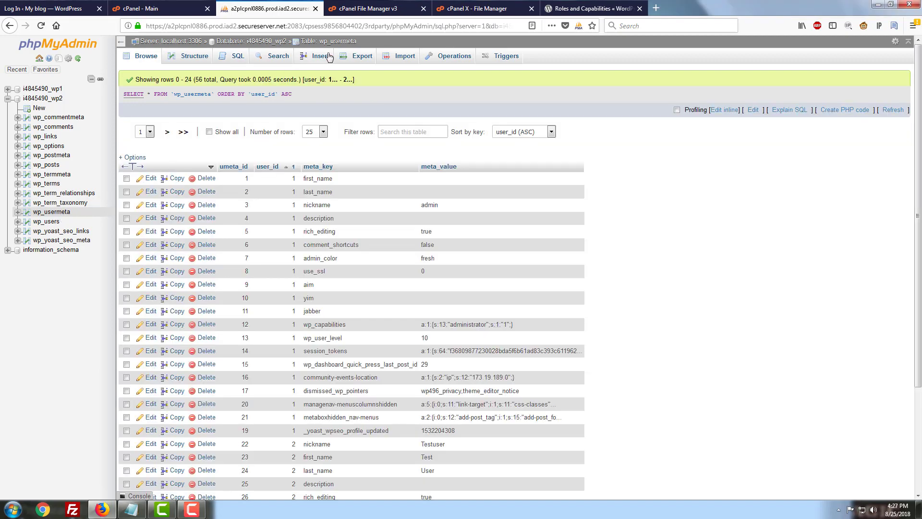
{"action": "left_click", "coordinate": [322, 56]}
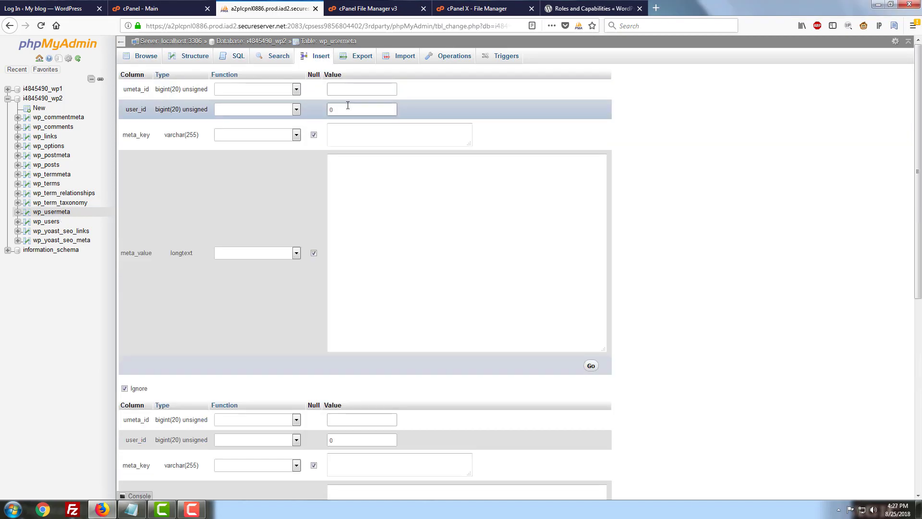
Set user_id to 12 and copy the wp_user_level key from the notes
{"action": "double_click", "coordinate": [363, 108]}
{"action": "type", "text": "12"}
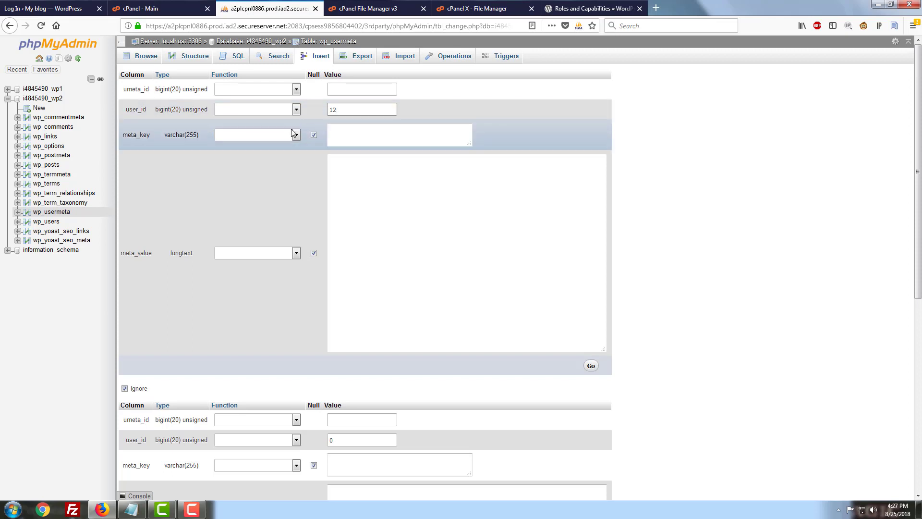
{"action": "left_click", "coordinate": [362, 134]}
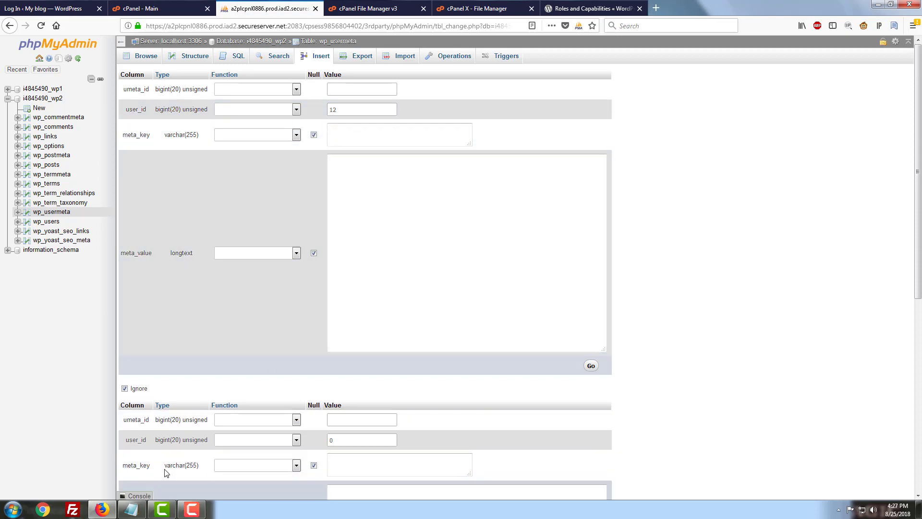
{"action": "left_click", "coordinate": [131, 509]}
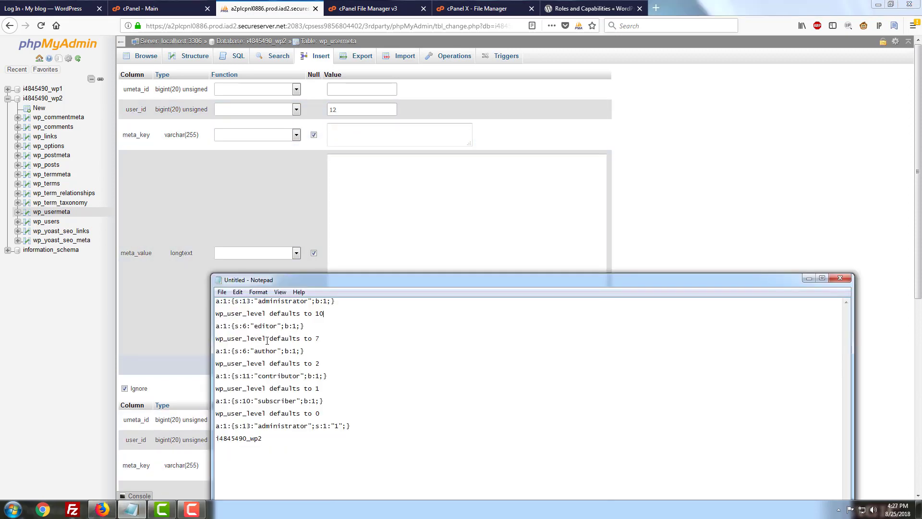
{"action": "left_click_drag", "start_coordinate": [265, 338], "coordinate": [209, 333]}
{"action": "key", "text": "ctrl+c"}
Paste wp_user_level as the meta_key and submit the row with meta_value 10
{"action": "left_click", "coordinate": [391, 144]}
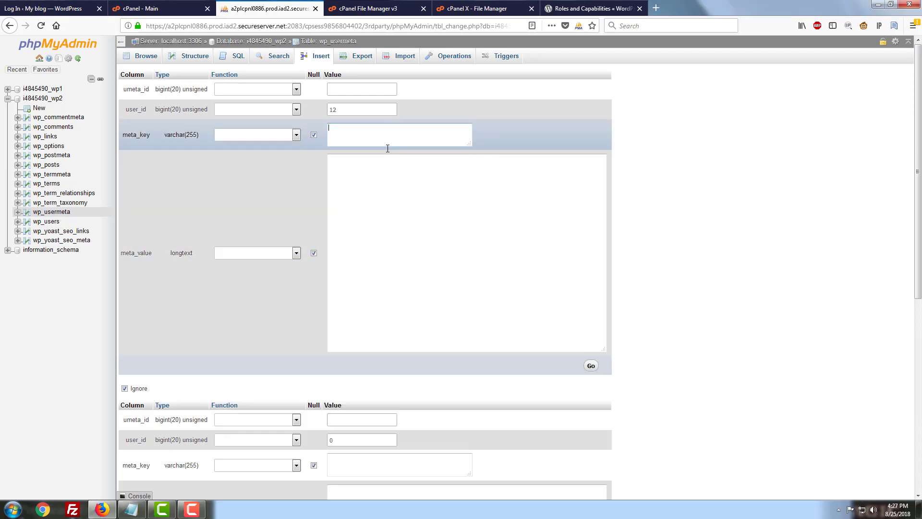
{"action": "key", "text": "ctrl+v"}
{"action": "left_click", "coordinate": [369, 205]}
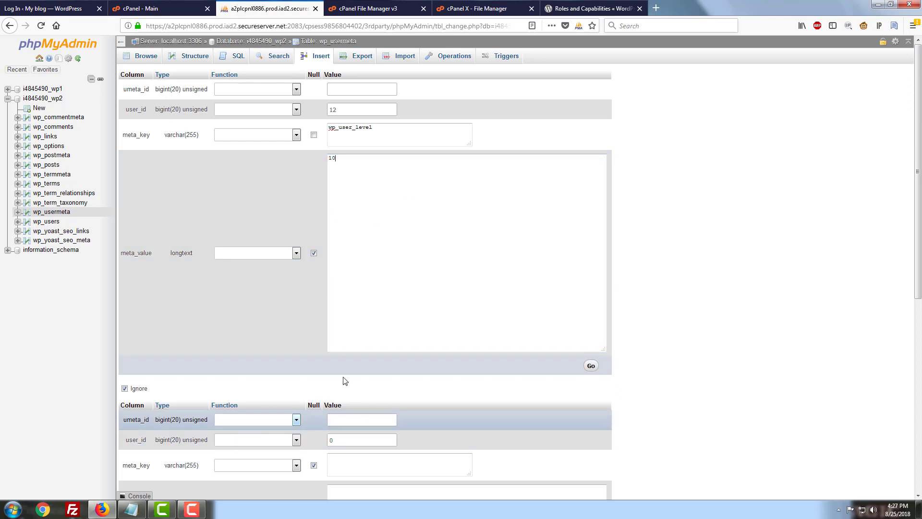
{"action": "scroll", "coordinate": [267, 348], "scroll_direction": "down", "scroll_amount": 7}
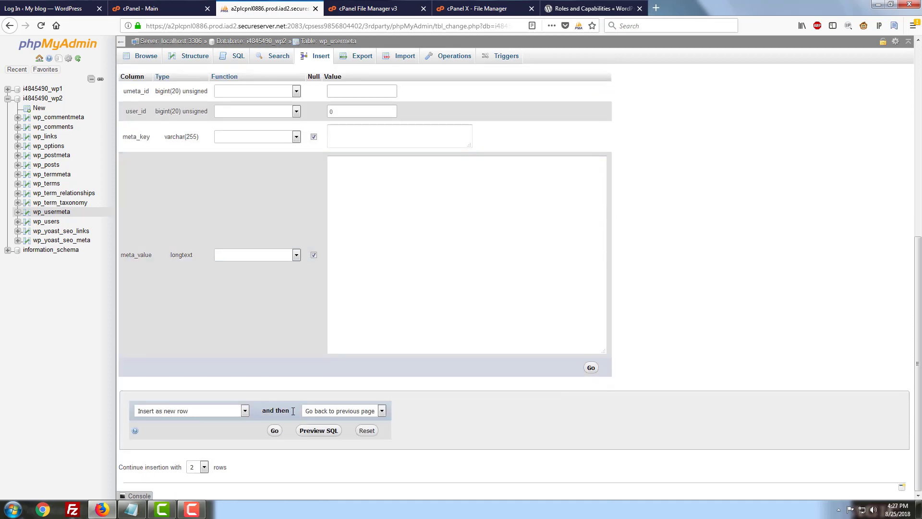
{"action": "left_click", "coordinate": [274, 431]}
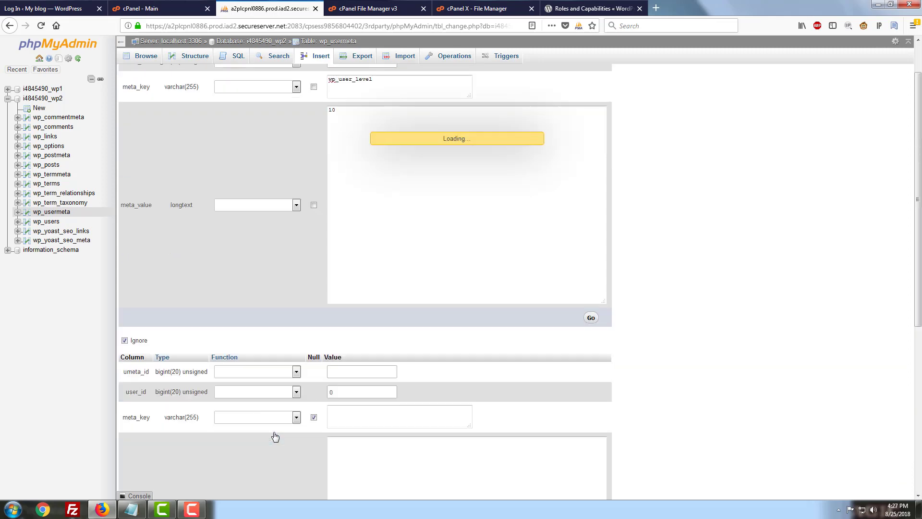
Log into WordPress as Testuser3 with the account password, dismissing the insecure-connection warning
{"action": "left_click", "coordinate": [588, 6]}
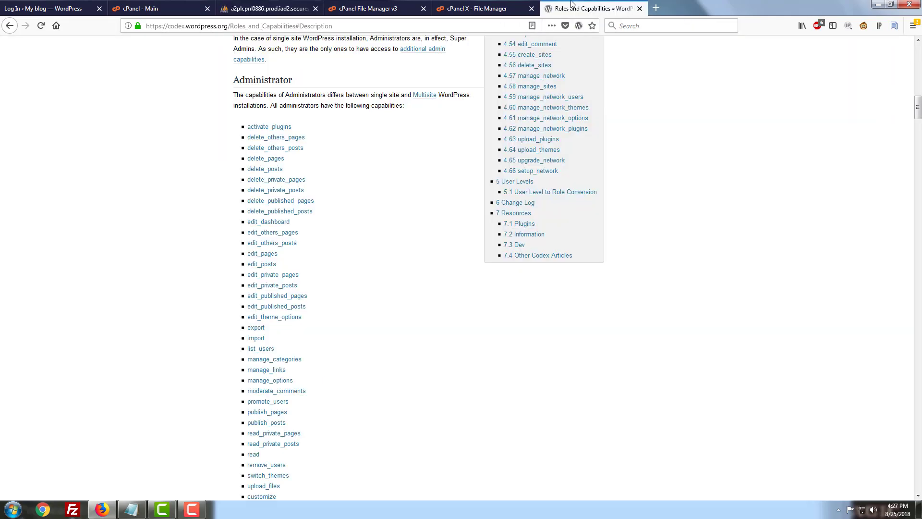
{"action": "left_click", "coordinate": [35, 8]}
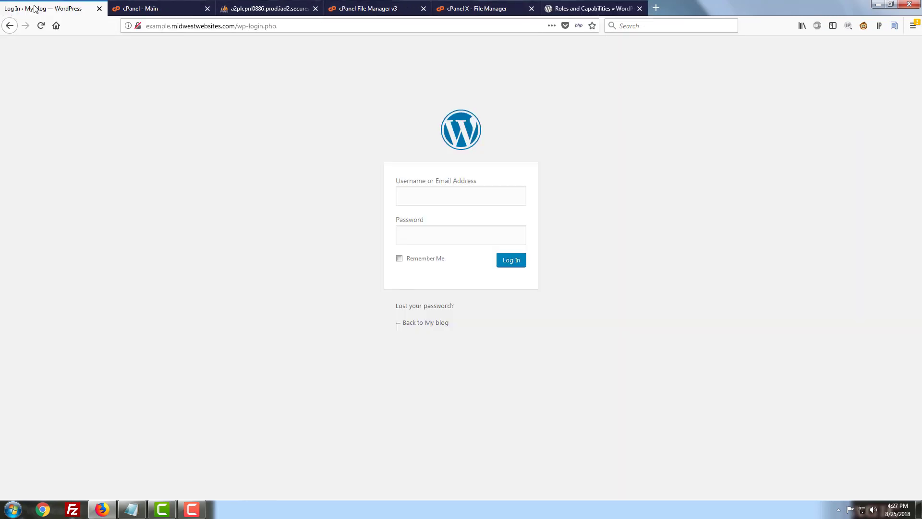
{"action": "left_click", "coordinate": [430, 197]}
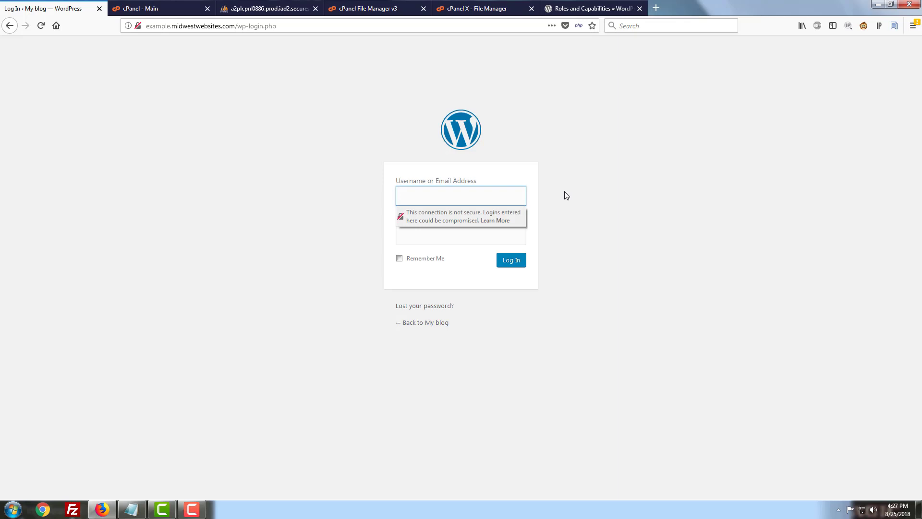
{"action": "type", "text": "Testuser3"}
{"action": "key", "text": "Tab"}
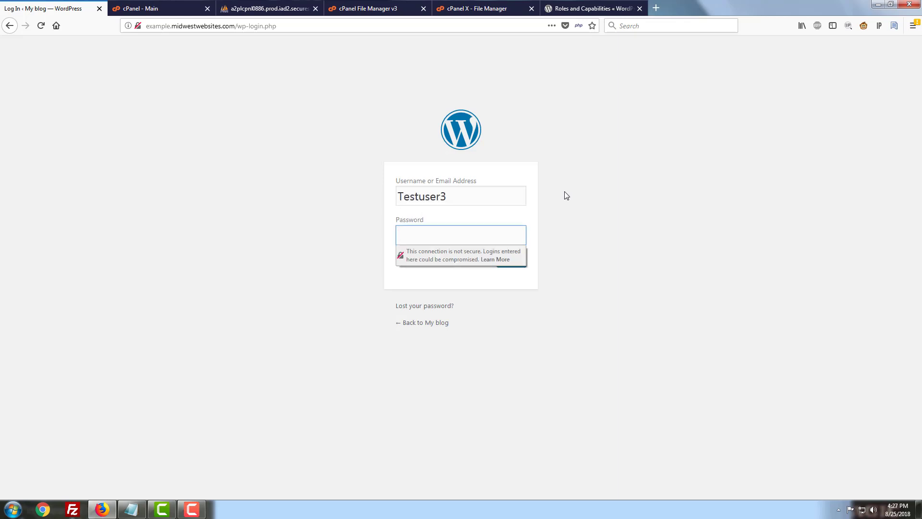
{"action": "type", "text": "••••••••••••••••"}
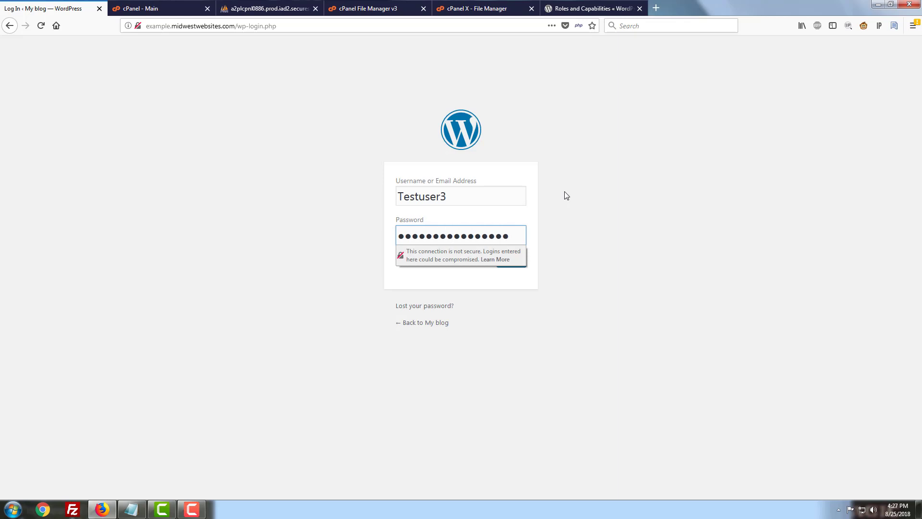
{"action": "left_click", "coordinate": [642, 258]}
{"action": "left_click", "coordinate": [520, 264]}
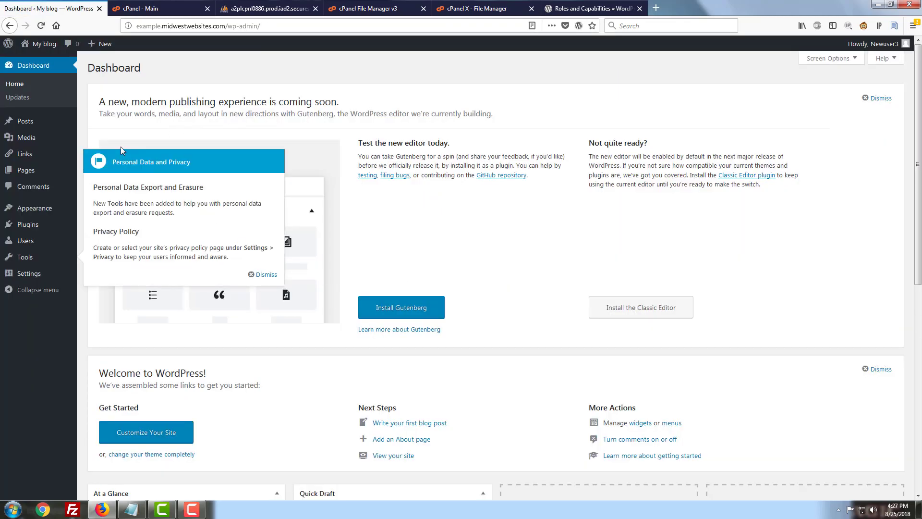
Check the first administrator's Role options under Users, then return to All Users
{"action": "left_click", "coordinate": [45, 241]}
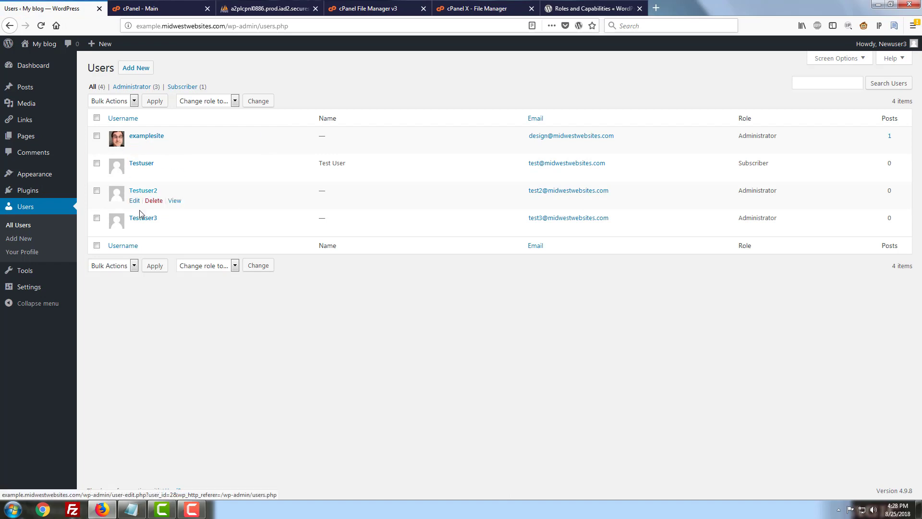
{"action": "left_click", "coordinate": [134, 149]}
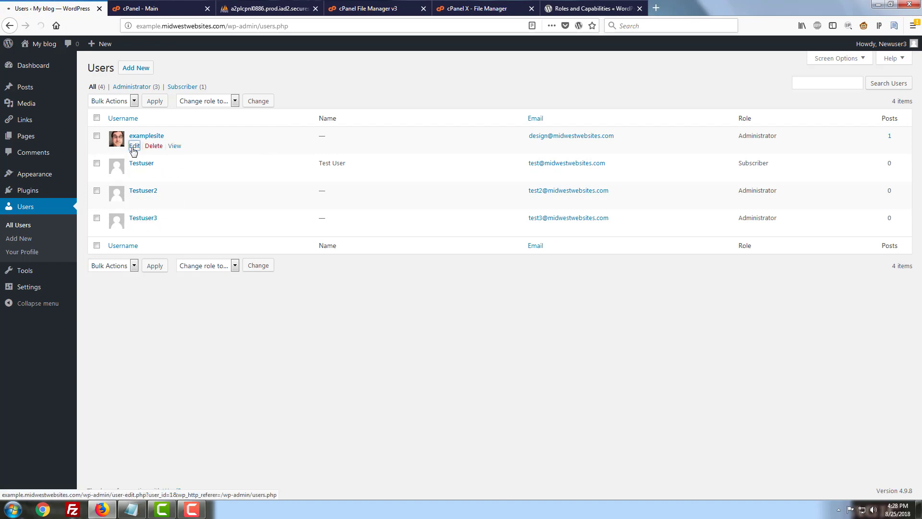
{"action": "scroll", "coordinate": [267, 306], "scroll_direction": "down", "scroll_amount": 1}
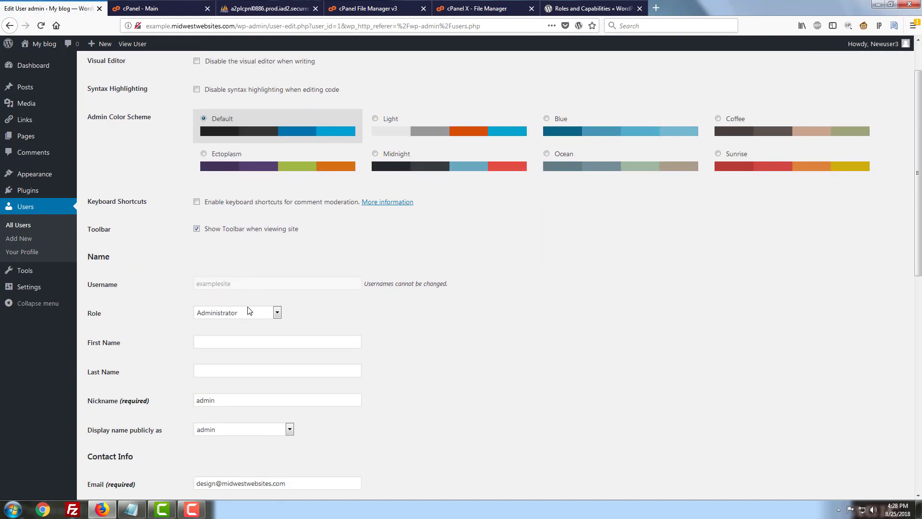
{"action": "left_click", "coordinate": [247, 312]}
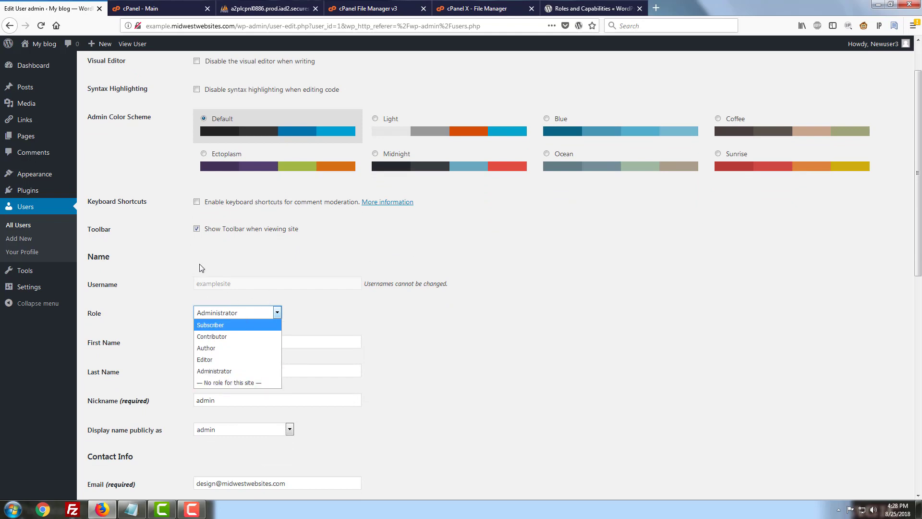
{"action": "left_click", "coordinate": [31, 232]}
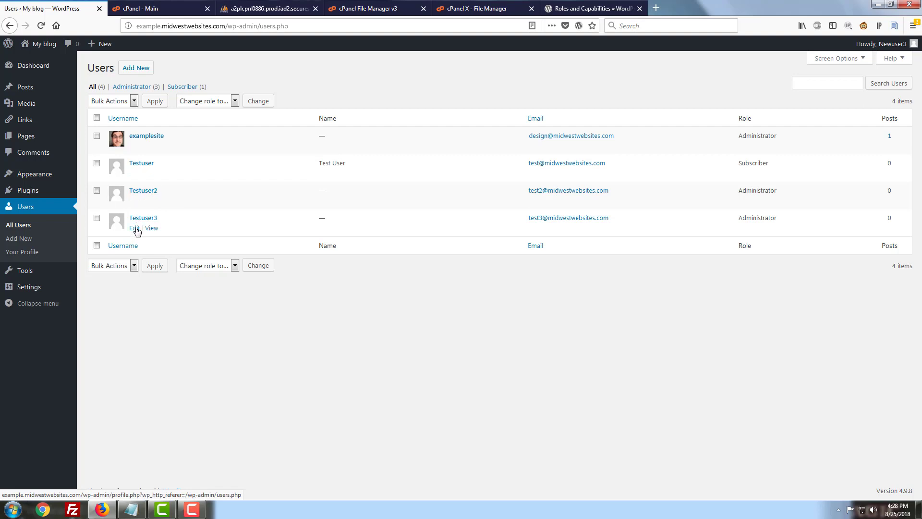
Open Testuser3's profile, toggle the visual editor option back, and try saving
{"action": "left_click", "coordinate": [135, 229]}
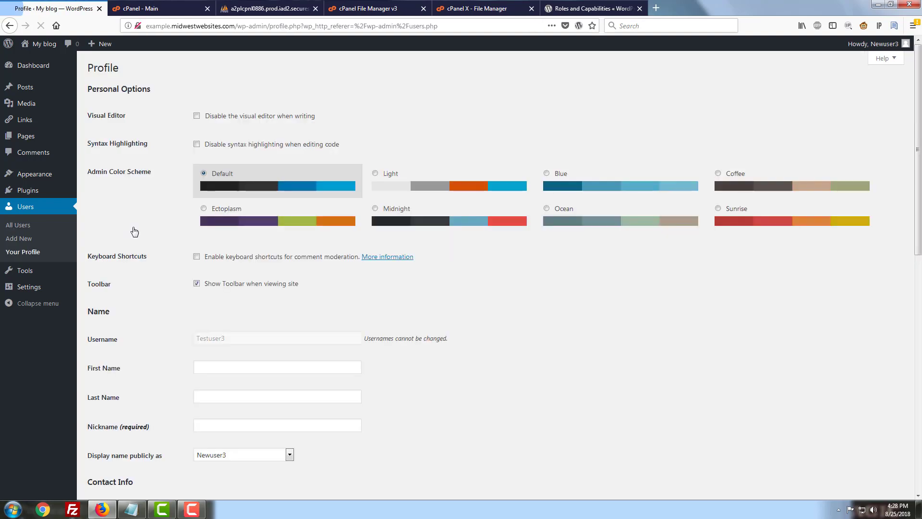
{"action": "left_click", "coordinate": [203, 119]}
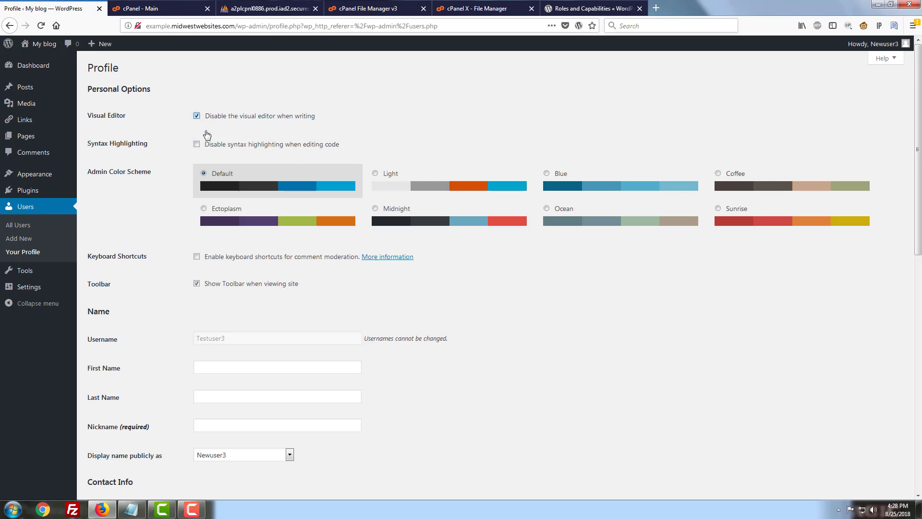
{"action": "left_click", "coordinate": [204, 119]}
{"action": "scroll", "coordinate": [212, 192], "scroll_direction": "down", "scroll_amount": 3}
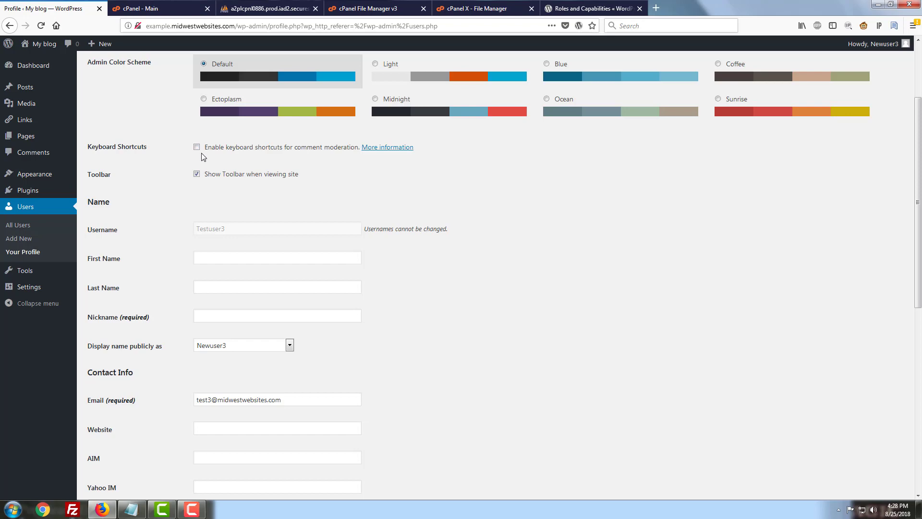
{"action": "scroll", "coordinate": [218, 194], "scroll_direction": "down", "scroll_amount": 10}
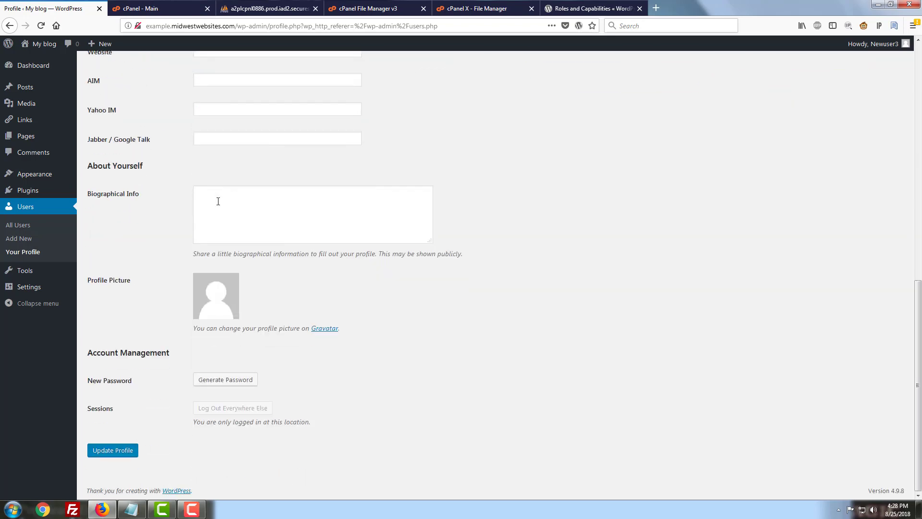
{"action": "left_click", "coordinate": [106, 453]}
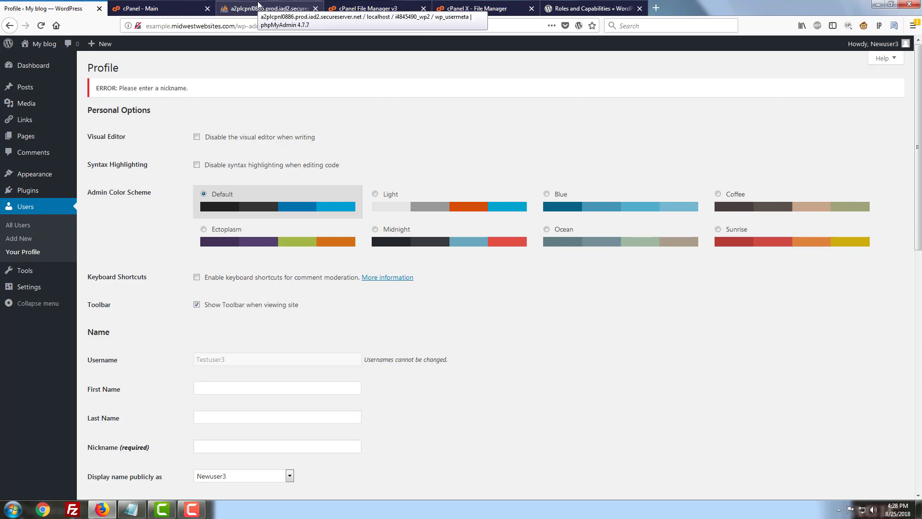
Enter the required nickname Newuser2 and update the profile
{"action": "scroll", "coordinate": [267, 358], "scroll_direction": "down", "scroll_amount": 4}
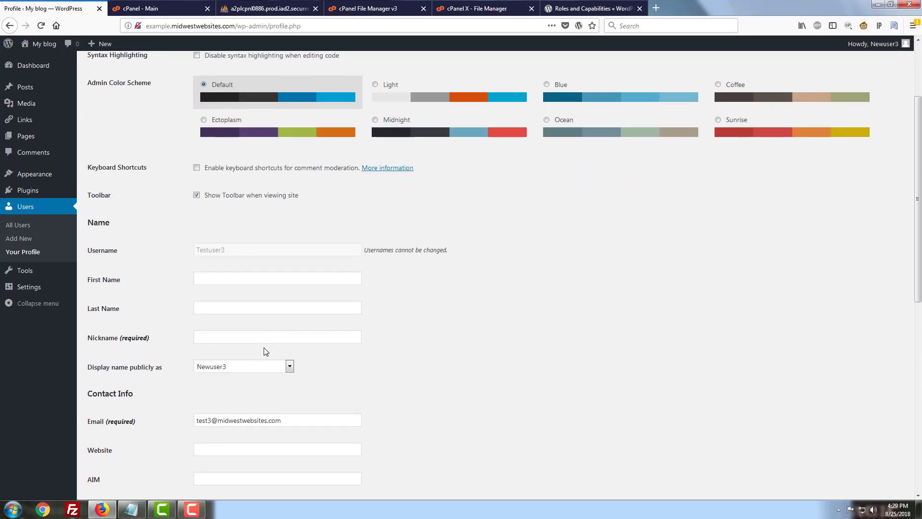
{"action": "left_click", "coordinate": [203, 335]}
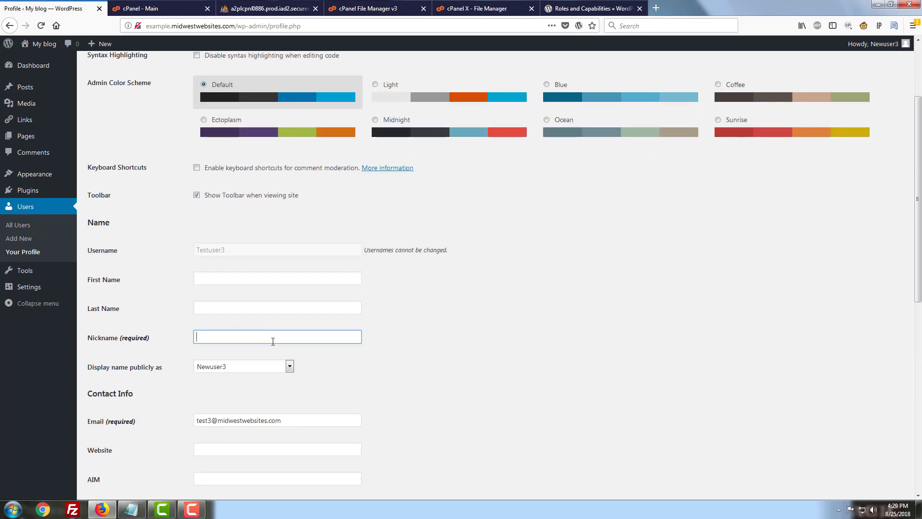
{"action": "type", "text": "Newuse"}
{"action": "type", "text": "r"}
{"action": "type", "text": "2"}
{"action": "scroll", "coordinate": [301, 298], "scroll_direction": "down", "scroll_amount": 8}
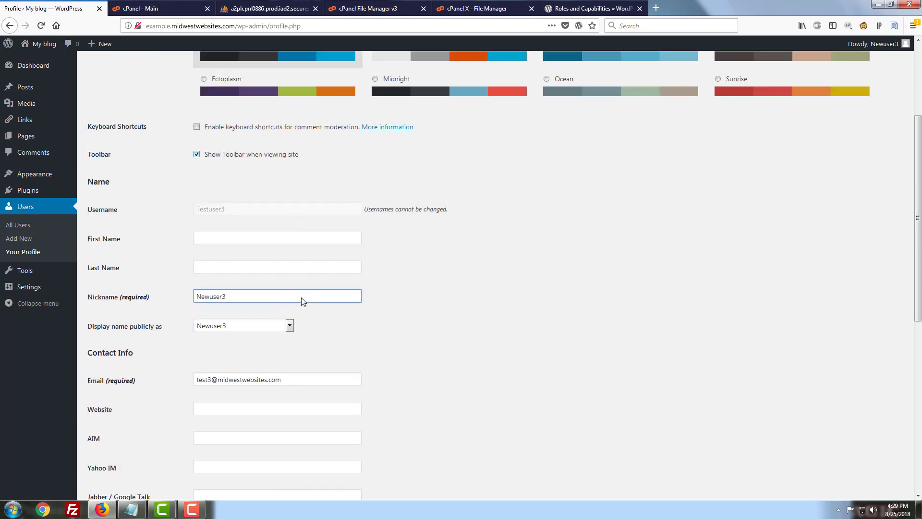
{"action": "left_click", "coordinate": [124, 449]}
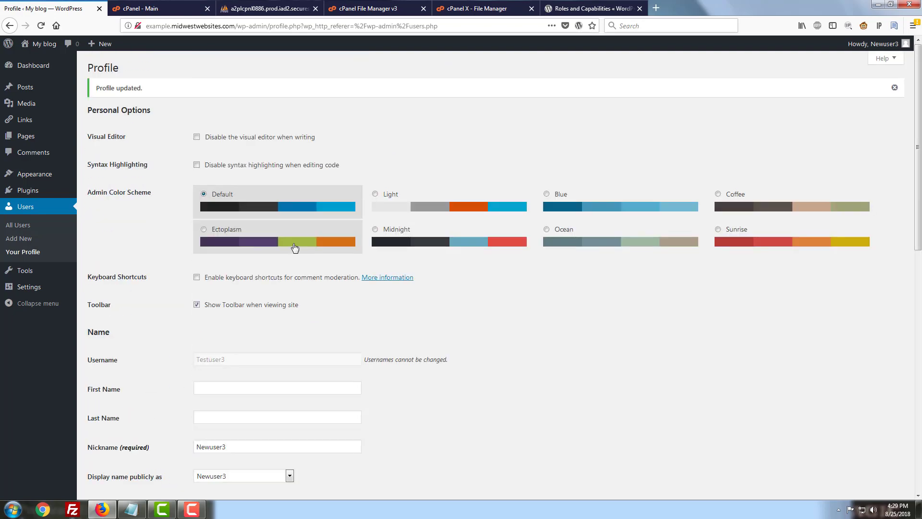
{"action": "left_click", "coordinate": [268, 8]}
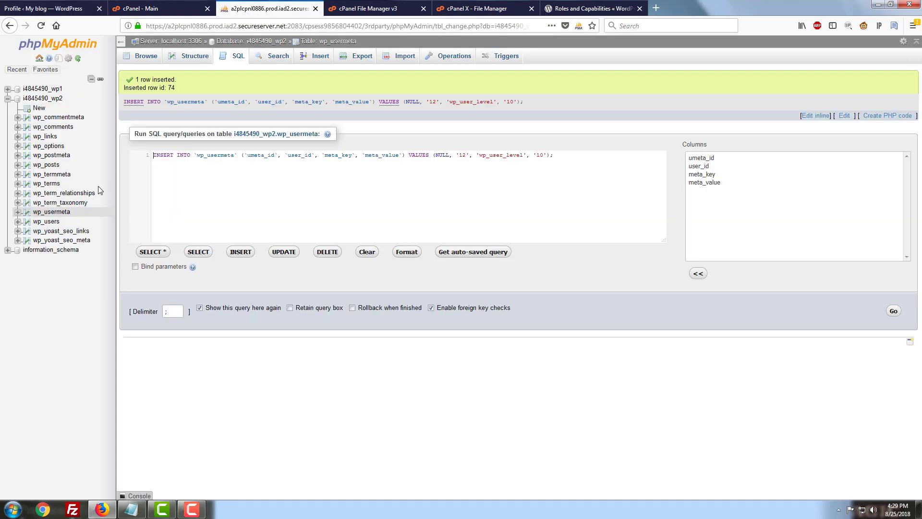
Browse wp_usermeta and page forward twice to page 3 to view user 12's entries
{"action": "left_click", "coordinate": [65, 211]}
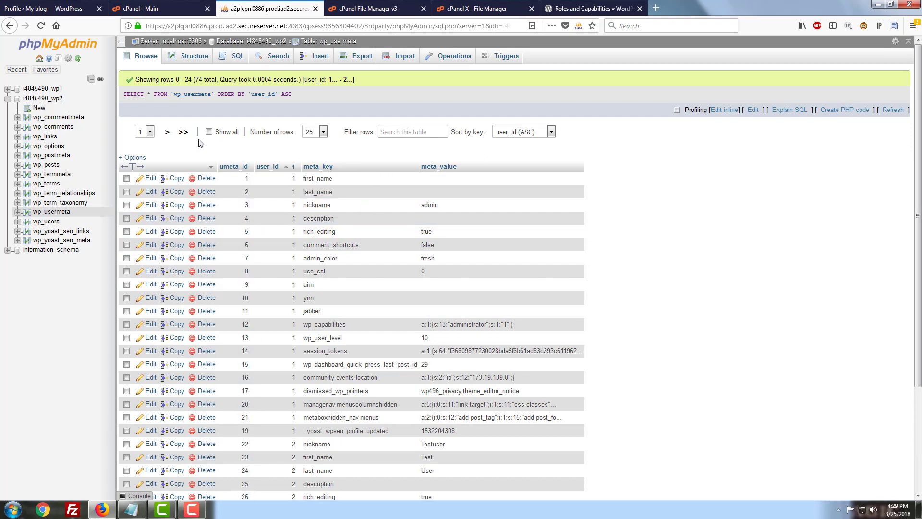
{"action": "left_click", "coordinate": [162, 135]}
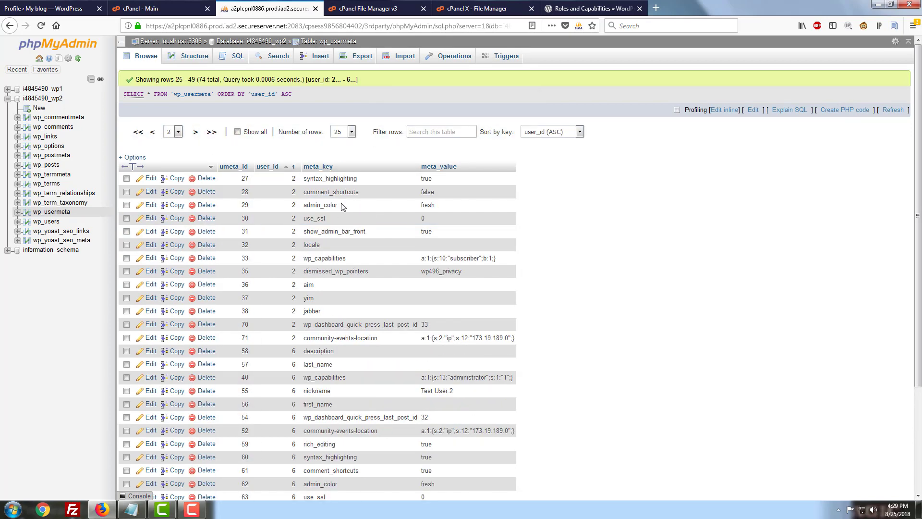
{"action": "scroll", "coordinate": [342, 206], "scroll_direction": "down", "scroll_amount": 5}
{"action": "scroll", "coordinate": [320, 200], "scroll_direction": "up", "scroll_amount": 5}
{"action": "left_click", "coordinate": [194, 134]}
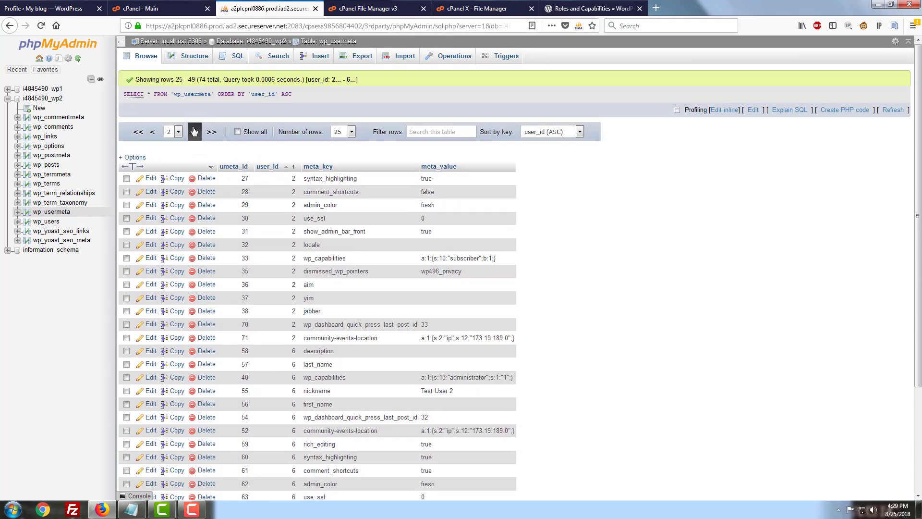
{"action": "scroll", "coordinate": [367, 307], "scroll_direction": "down", "scroll_amount": 3}
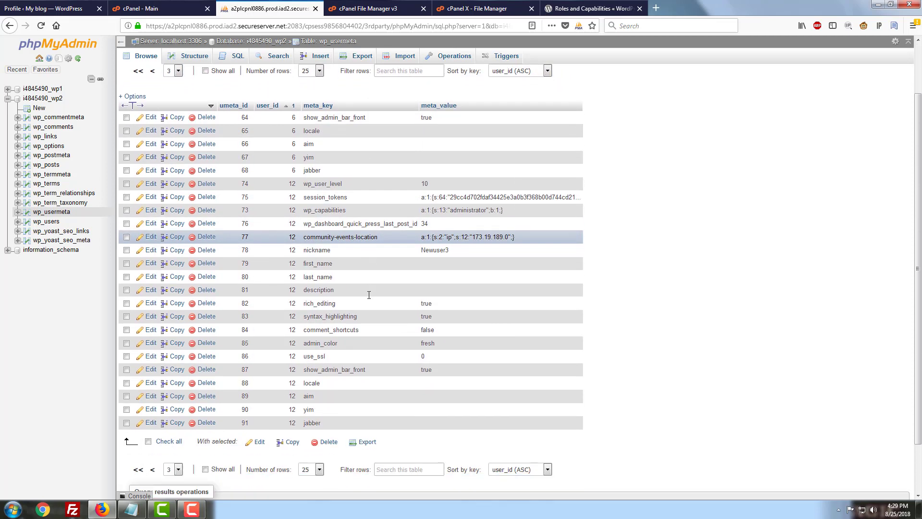